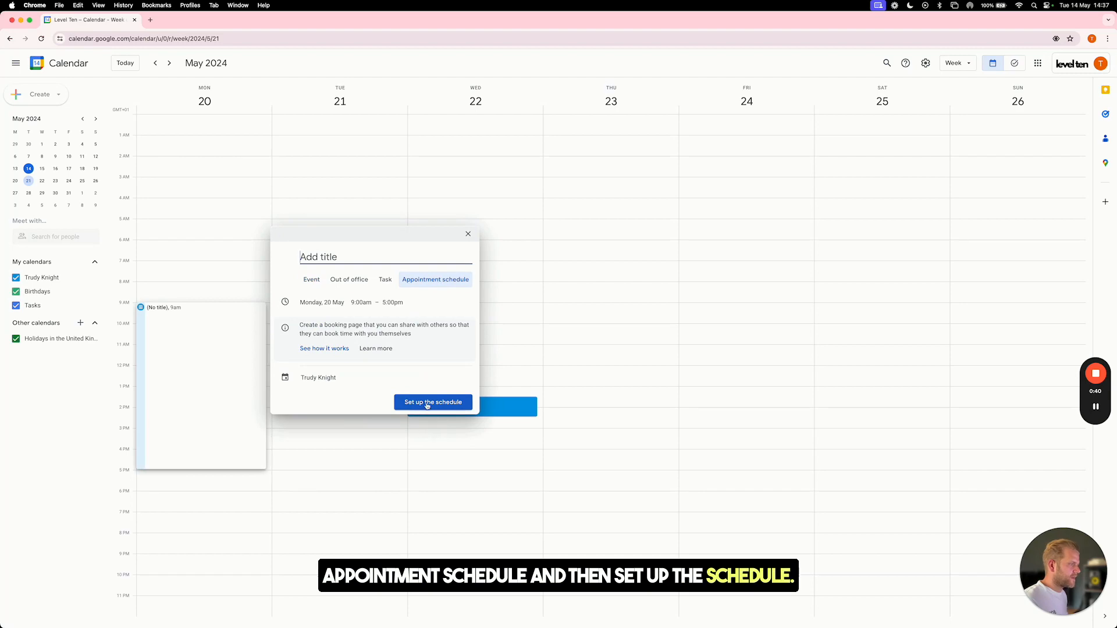
# Set up the bookable appointment schedule with the title "Catch Up" and an appointment duration of 1 hour
pyautogui.click(421, 409)
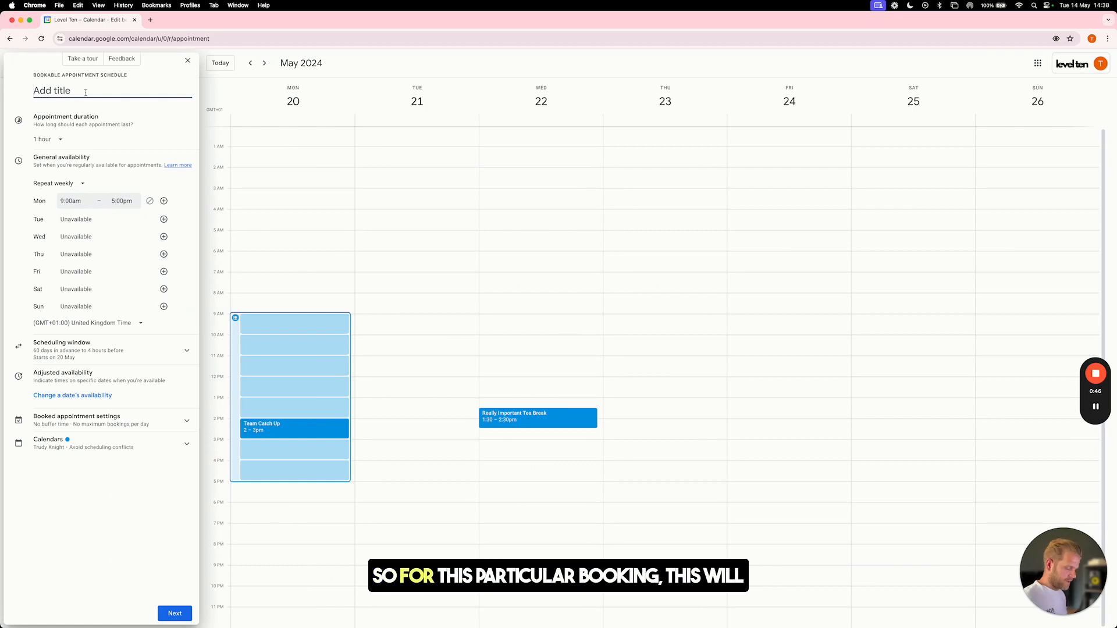
pyautogui.write('Catch Up')
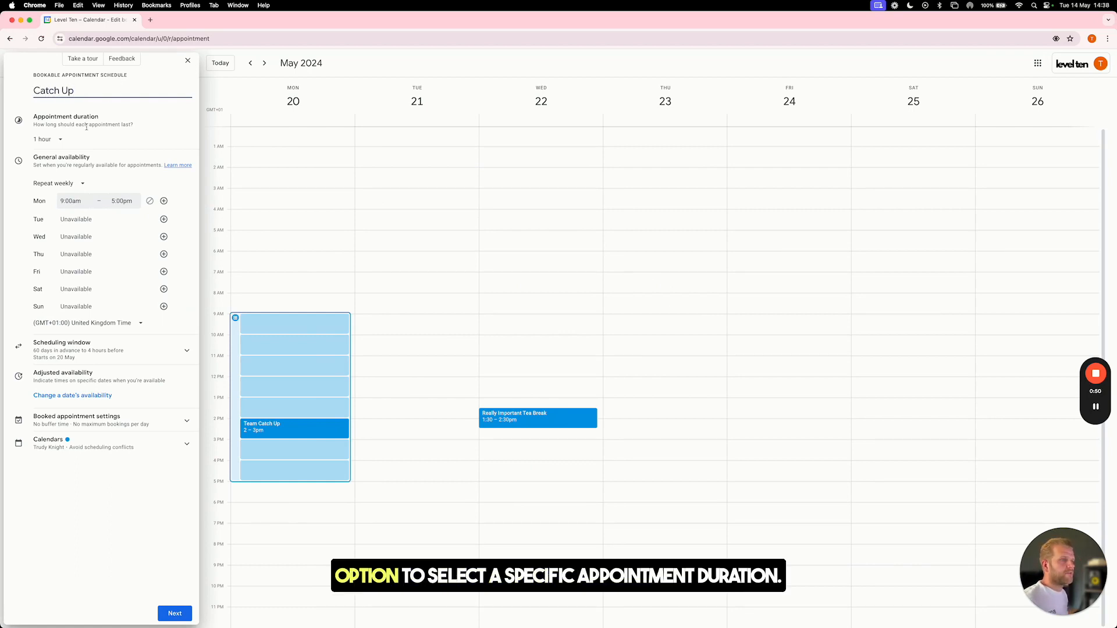
pyautogui.click(58, 141)
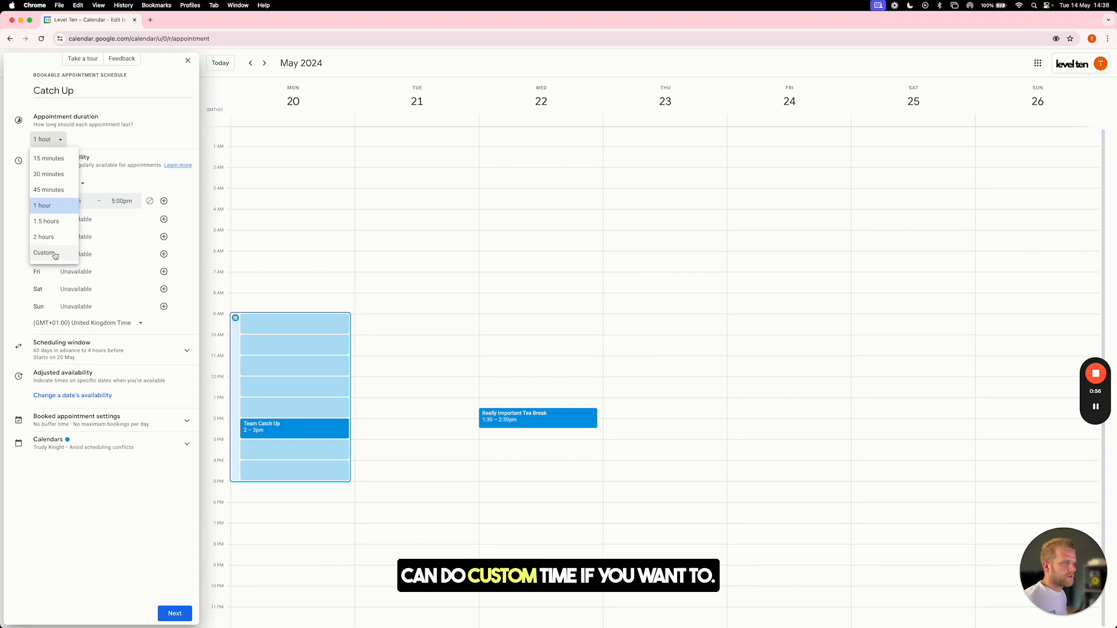
pyautogui.click(50, 207)
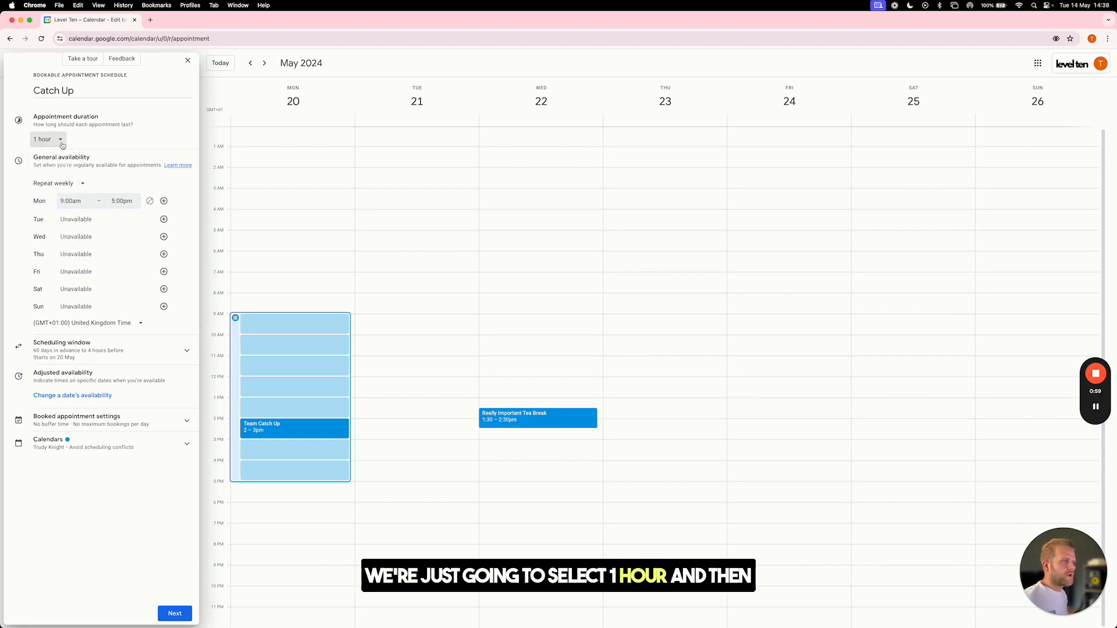
# Add weekly availability from 9:00am to 5:00pm on Tuesday, Wednesday, Thursday and Friday
pyautogui.click(163, 220)
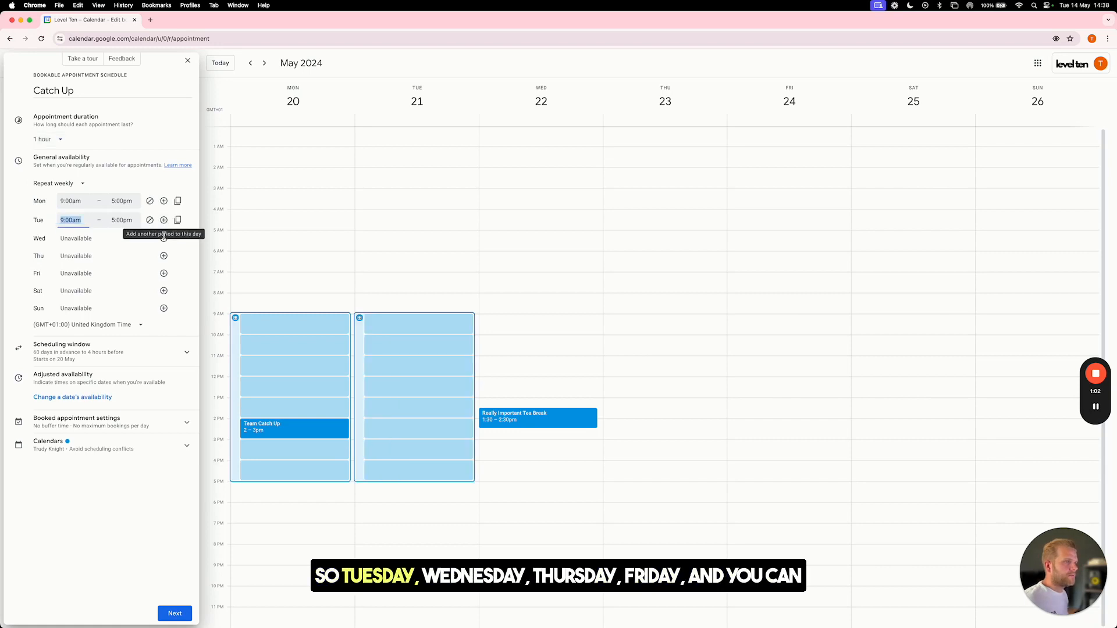
pyautogui.click(164, 239)
pyautogui.click(164, 258)
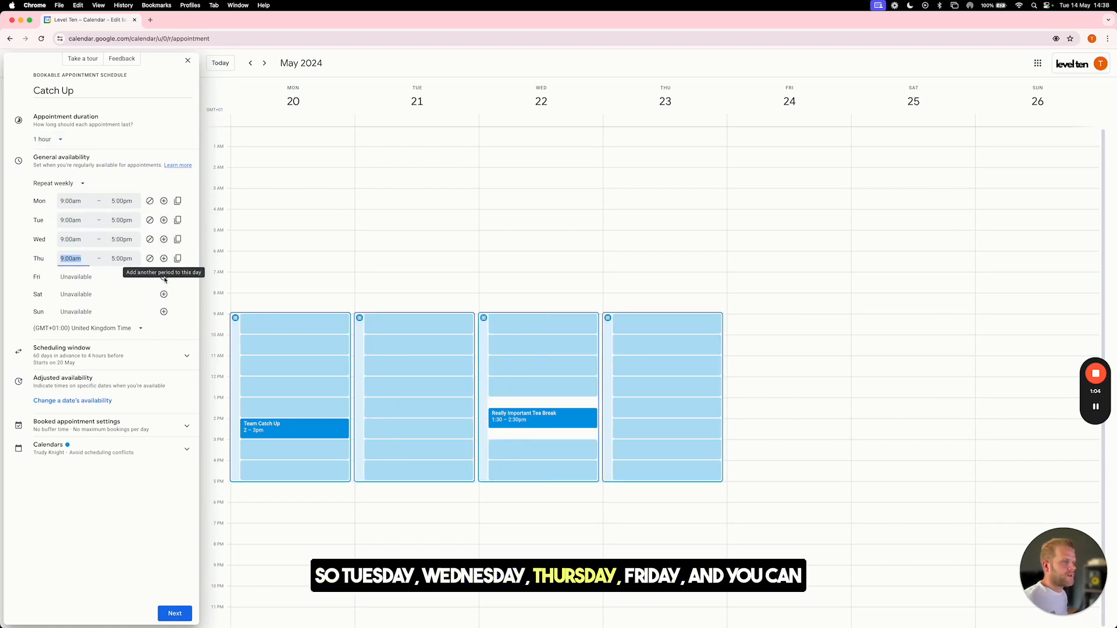
pyautogui.click(164, 277)
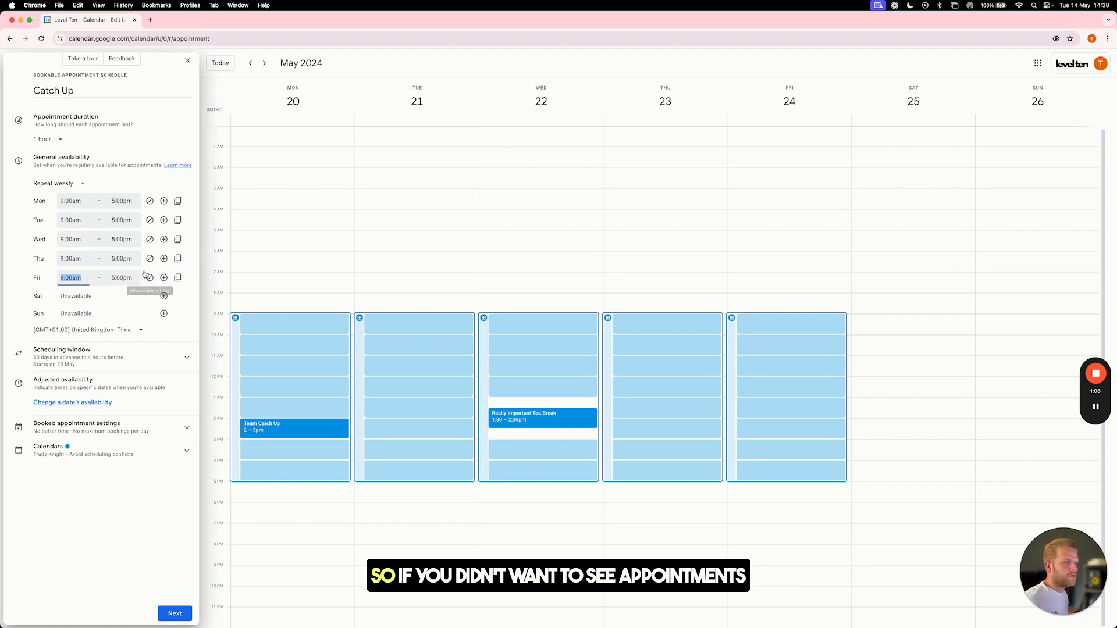
# Try removing Wednesday's availability and ending Friday at 4:00pm, and restore both days to 9:00am–5:00pm
pyautogui.click(150, 240)
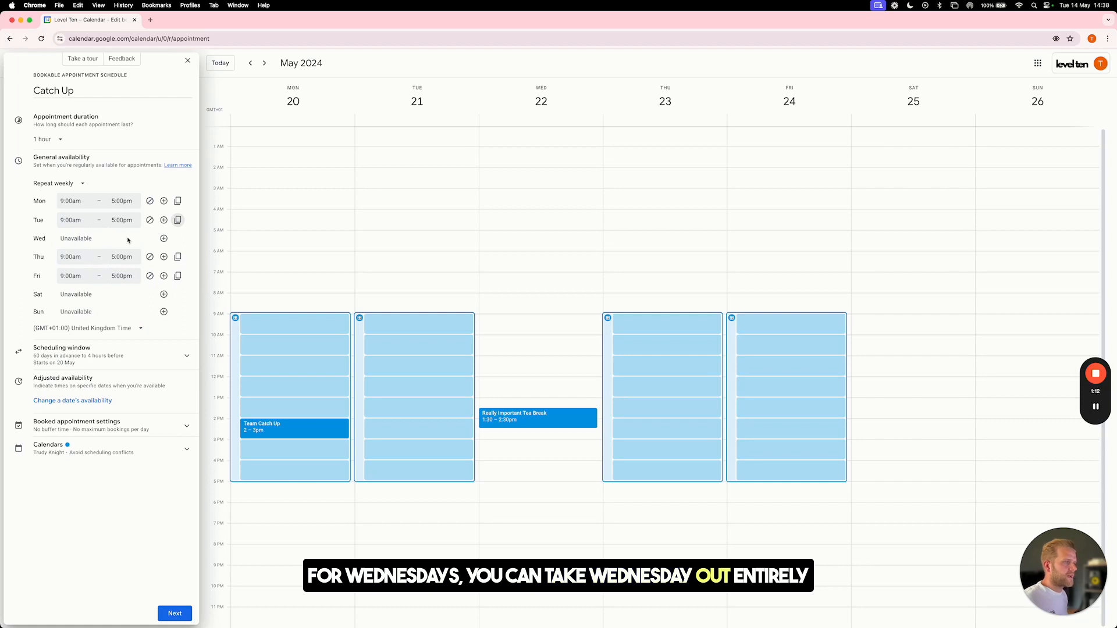
pyautogui.click(163, 239)
pyautogui.click(117, 277)
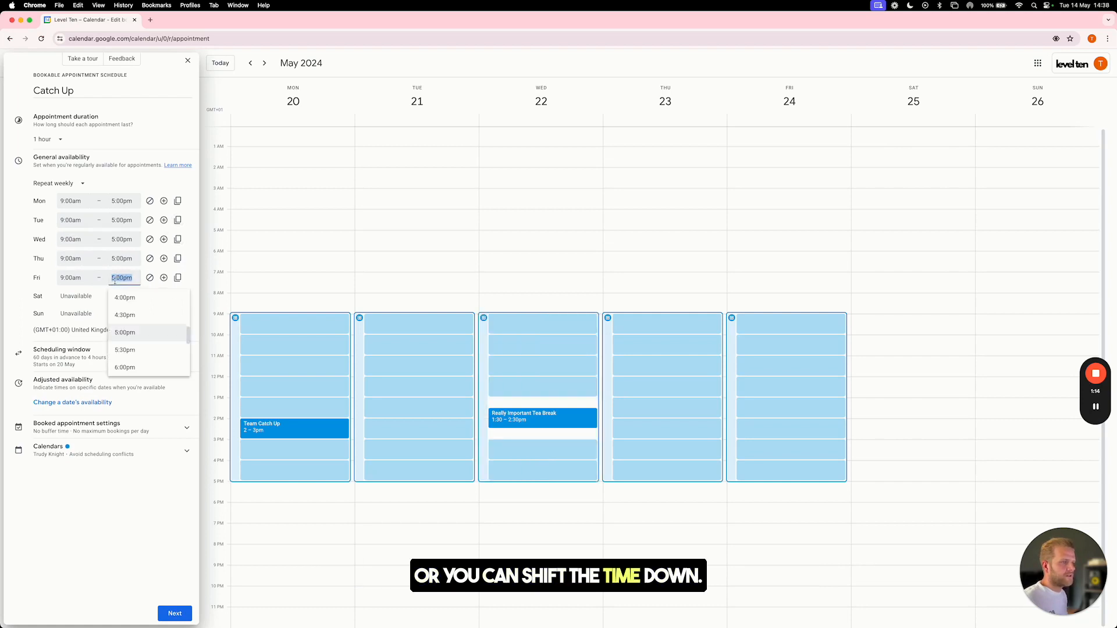
pyautogui.click(139, 300)
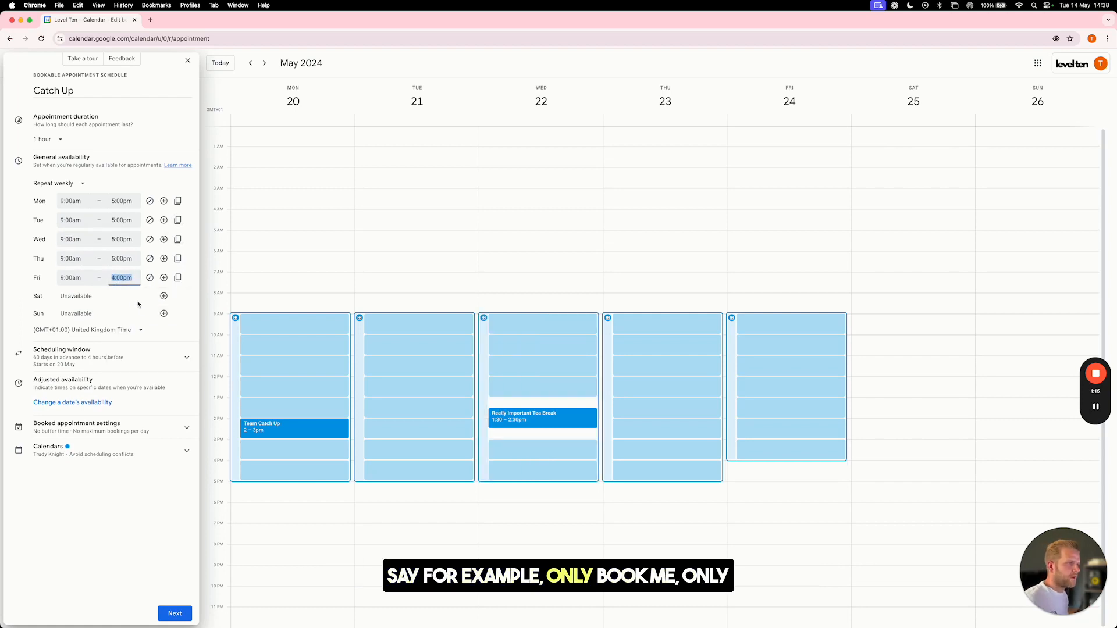
pyautogui.click(119, 278)
pyautogui.click(133, 365)
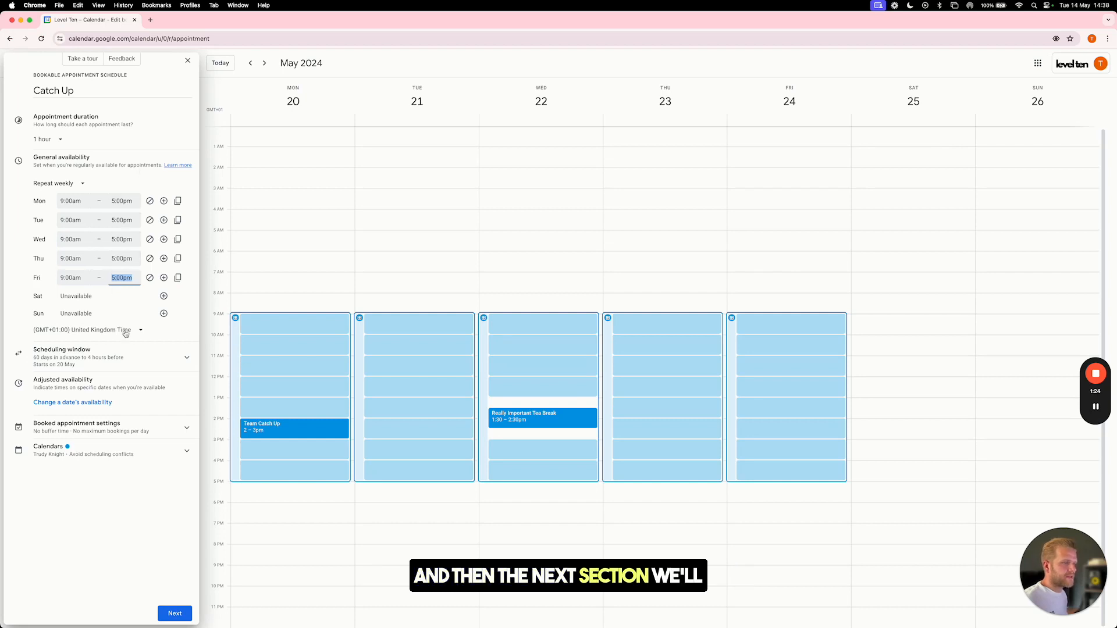
# Limit the scheduling window to at most 14 days in advance and at least 2 hours before the appointment
pyautogui.click(109, 356)
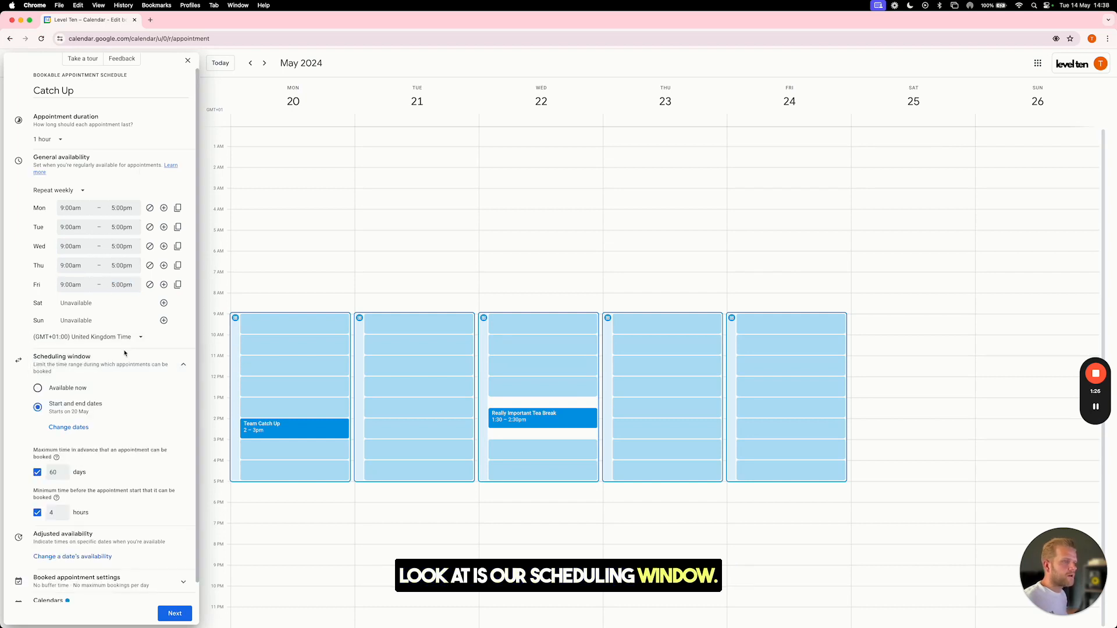
pyautogui.scroll(-1, 122, 352)
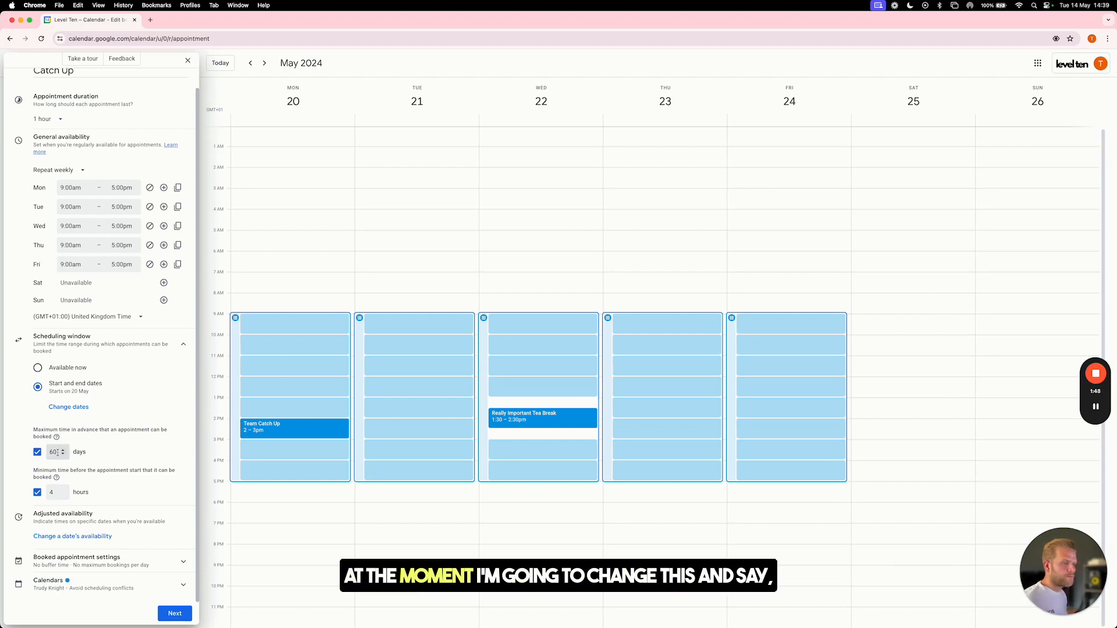
pyautogui.moveTo(58, 452); pyautogui.dragTo(47, 454)
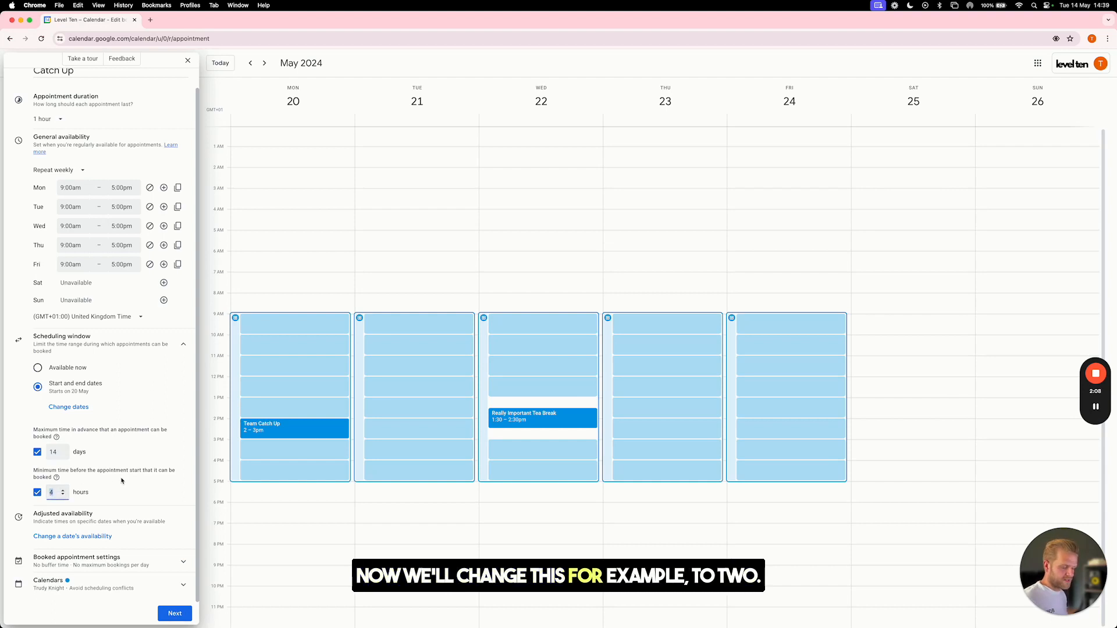
pyautogui.write('2')
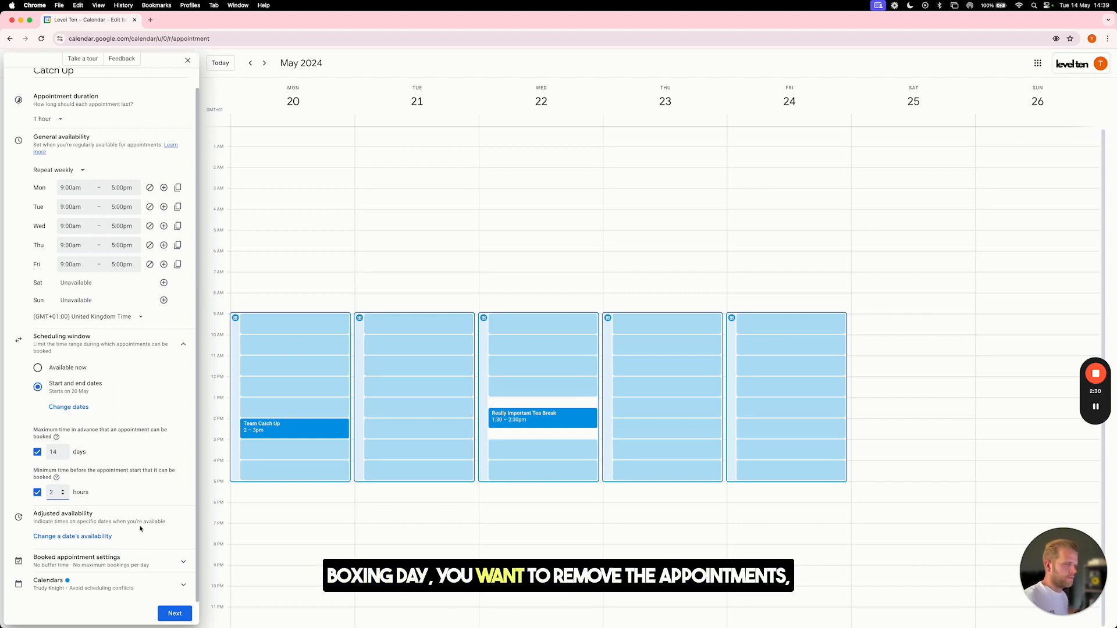
pyautogui.click(72, 536)
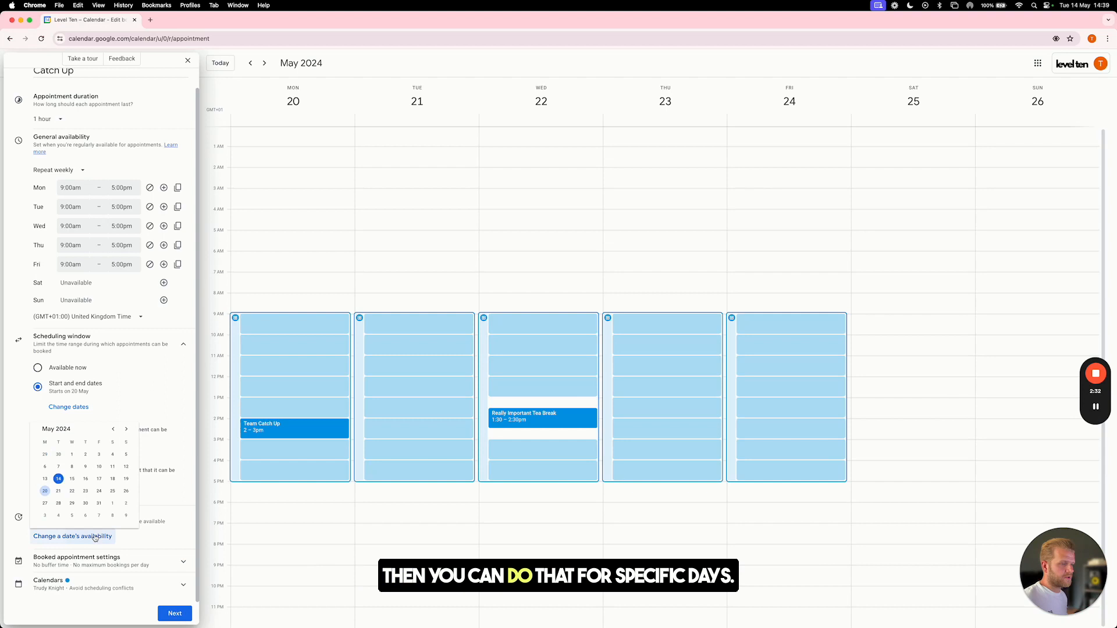
pyautogui.click(158, 543)
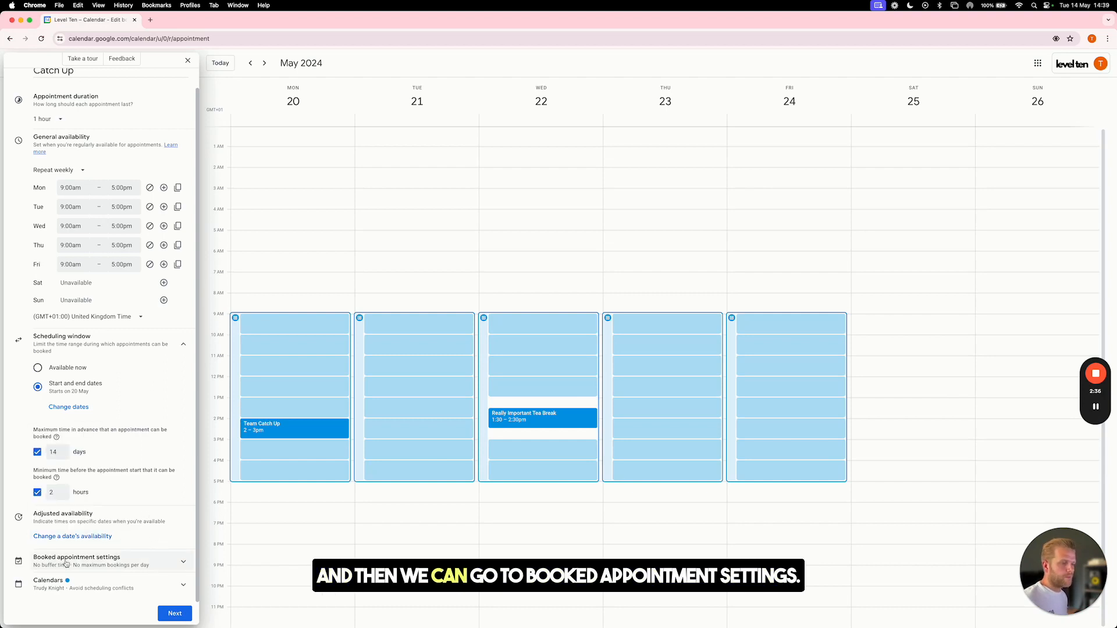
# Try a 10-minute buffer time between appointment slots, and turn the buffer off again
pyautogui.click(116, 560)
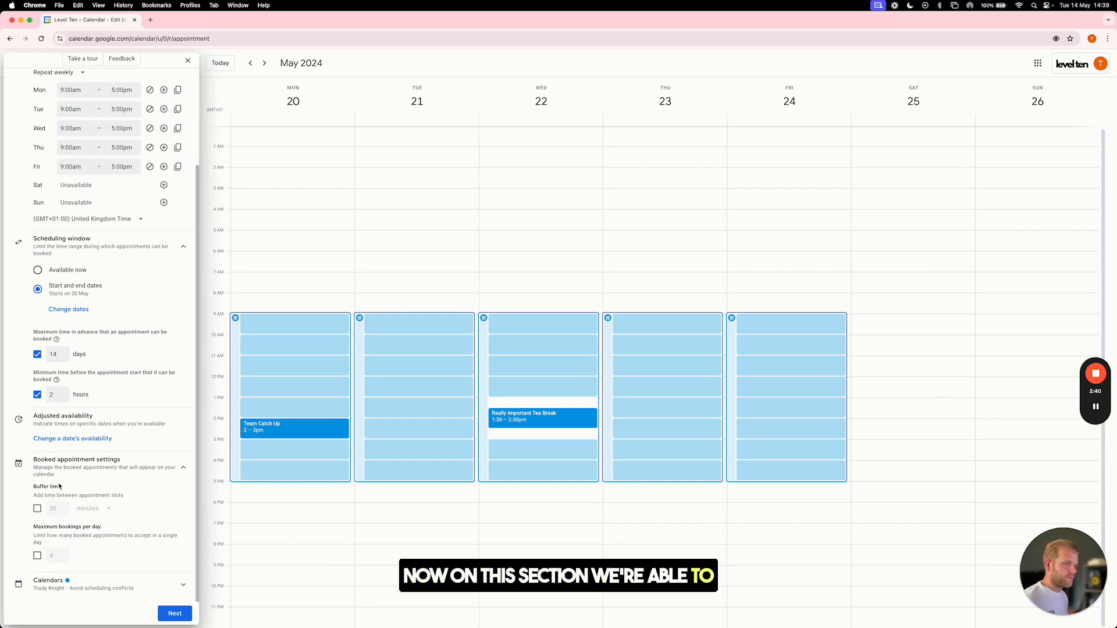
pyautogui.click(38, 510)
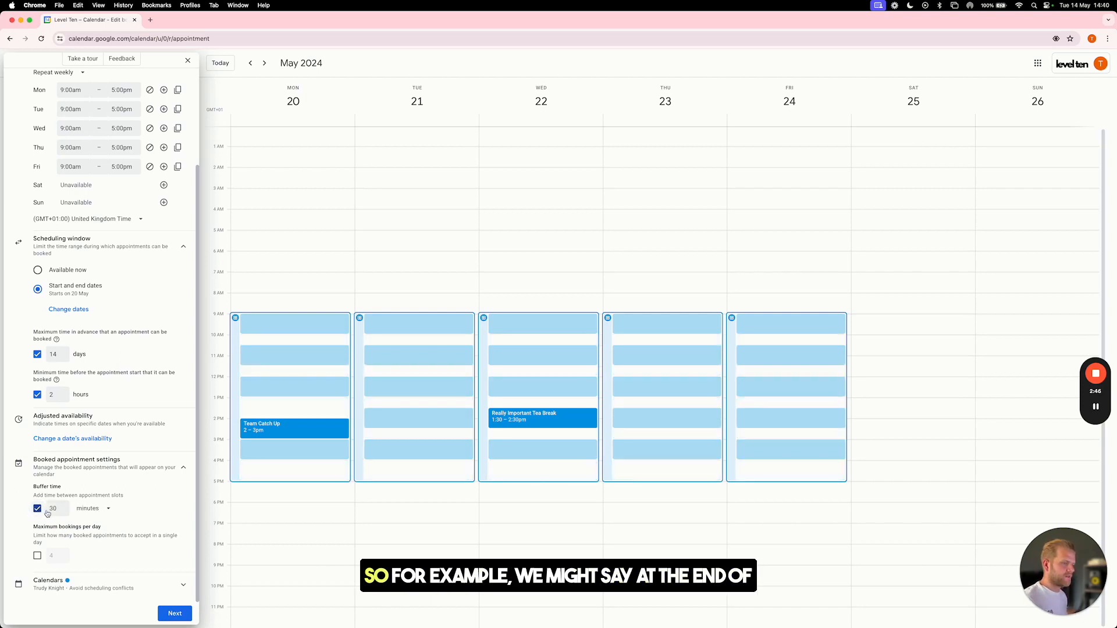
pyautogui.doubleClick(53, 508)
pyautogui.write('1')
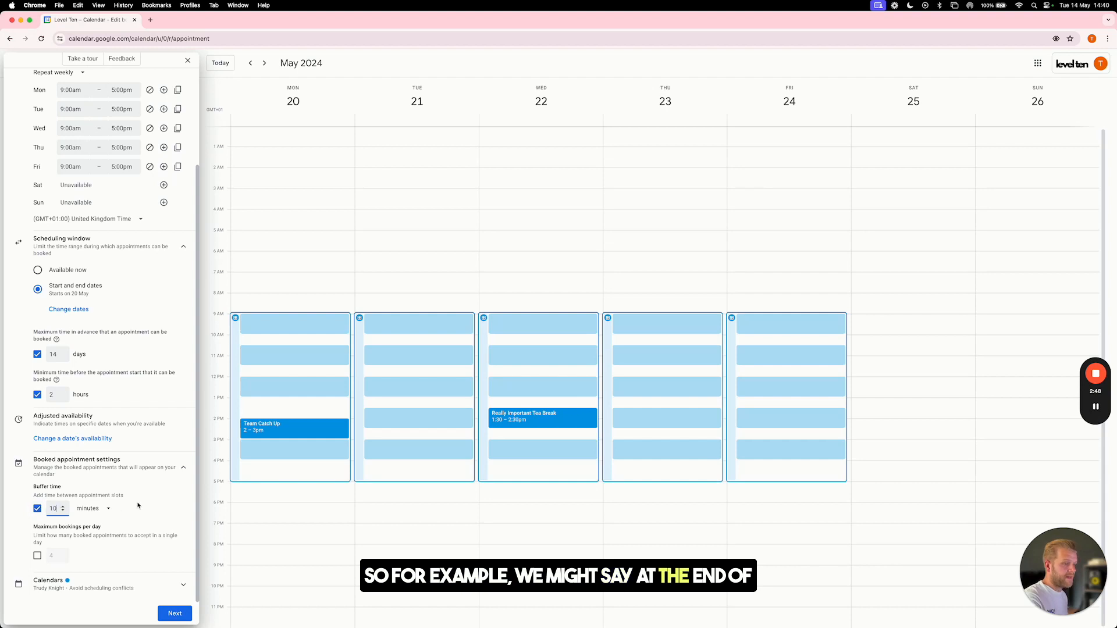
pyautogui.write('0')
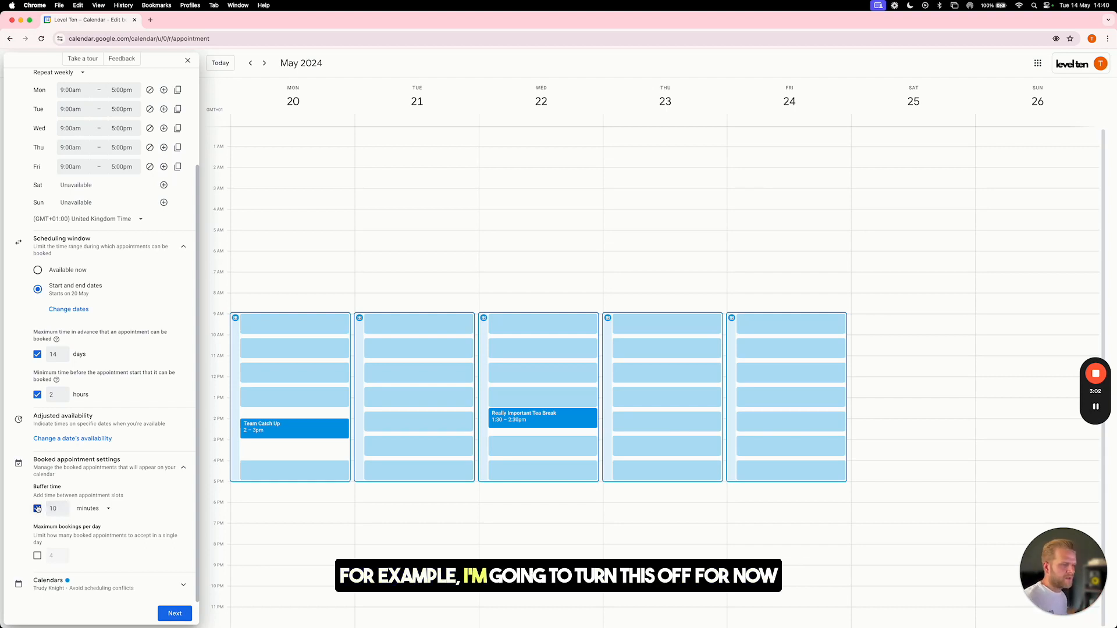
pyautogui.click(38, 509)
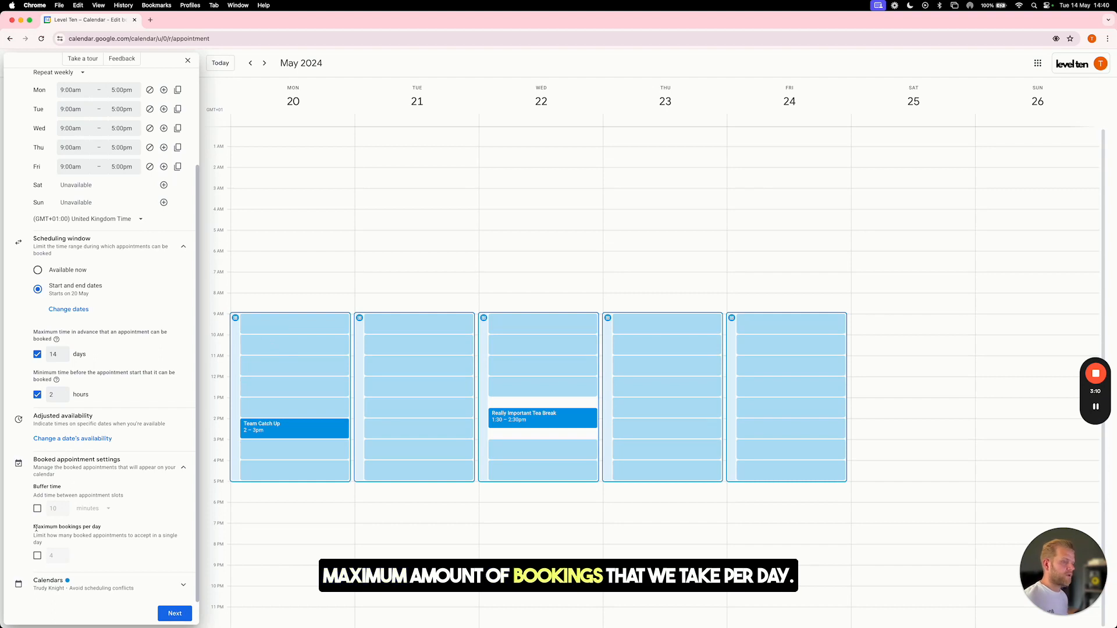
# Enable a maximum of 4 bookings per day, and review the calendar's colour choices and availability check
pyautogui.click(38, 556)
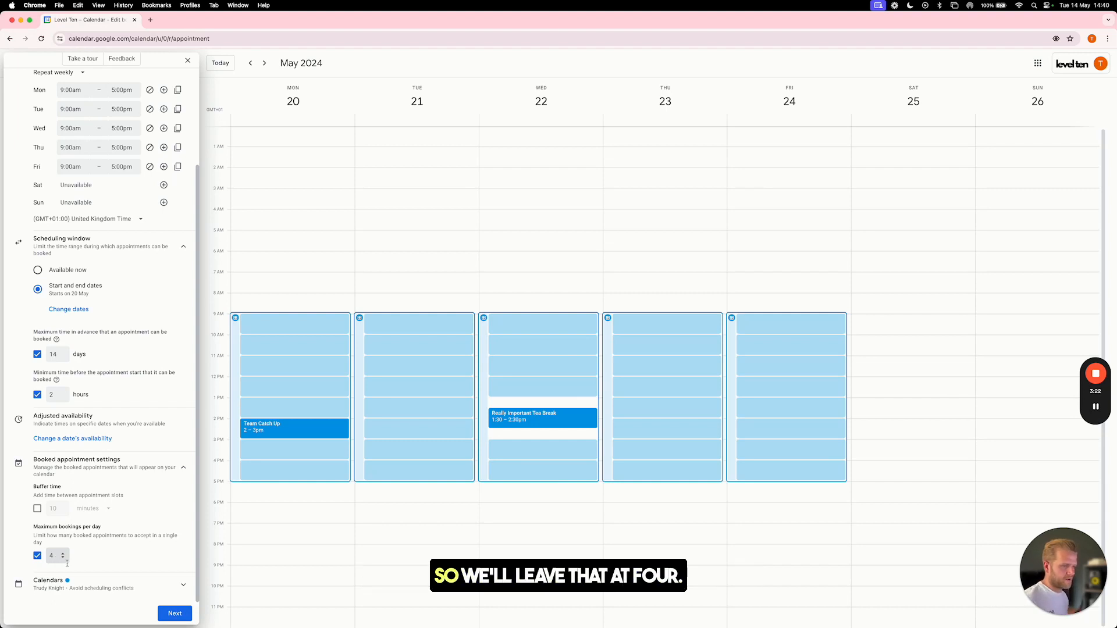
pyautogui.click(184, 585)
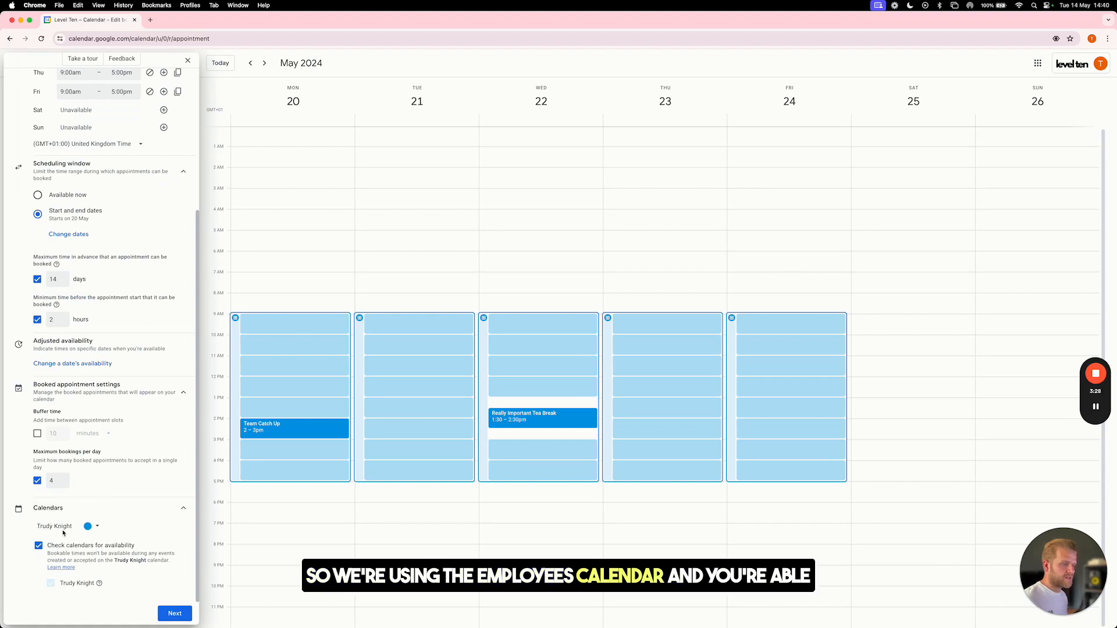
pyautogui.click(96, 526)
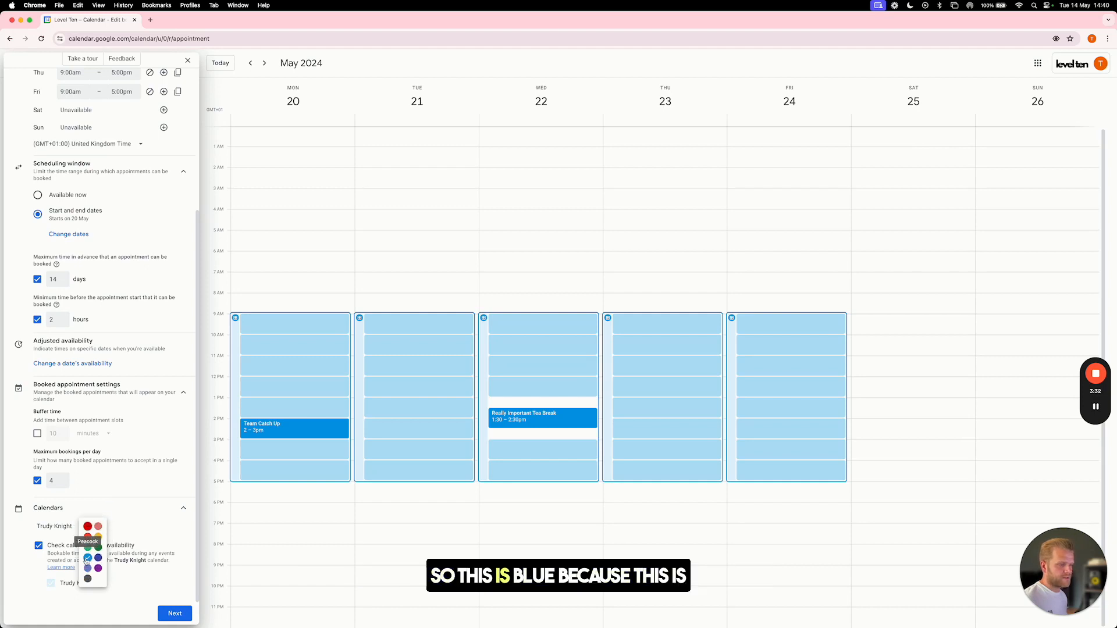
pyautogui.click(182, 508)
pyautogui.click(153, 596)
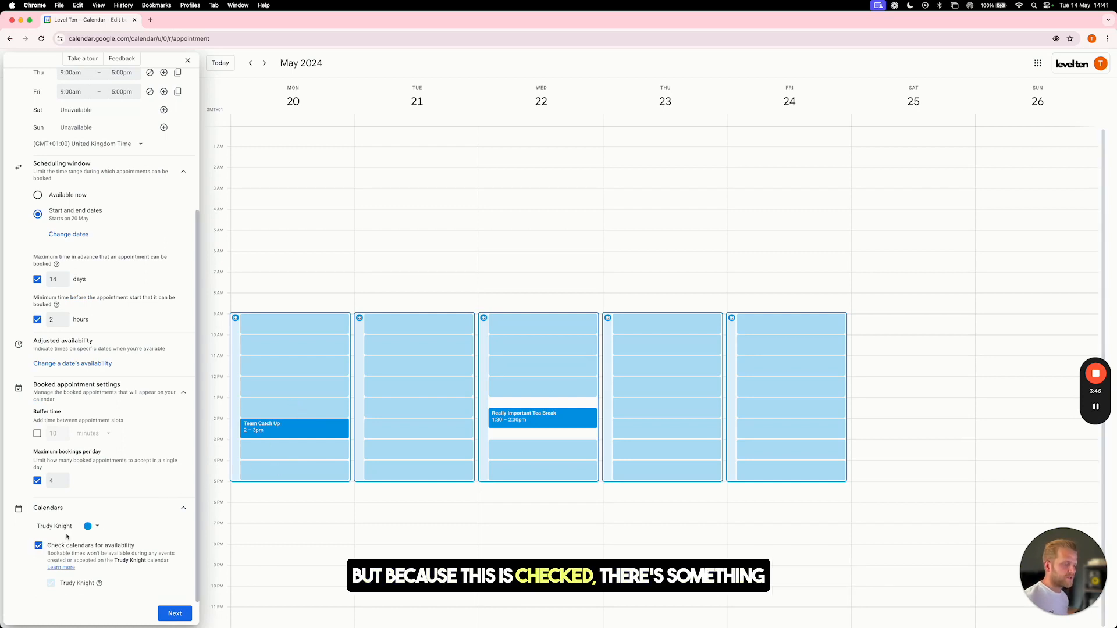
pyautogui.moveTo(250, 427)
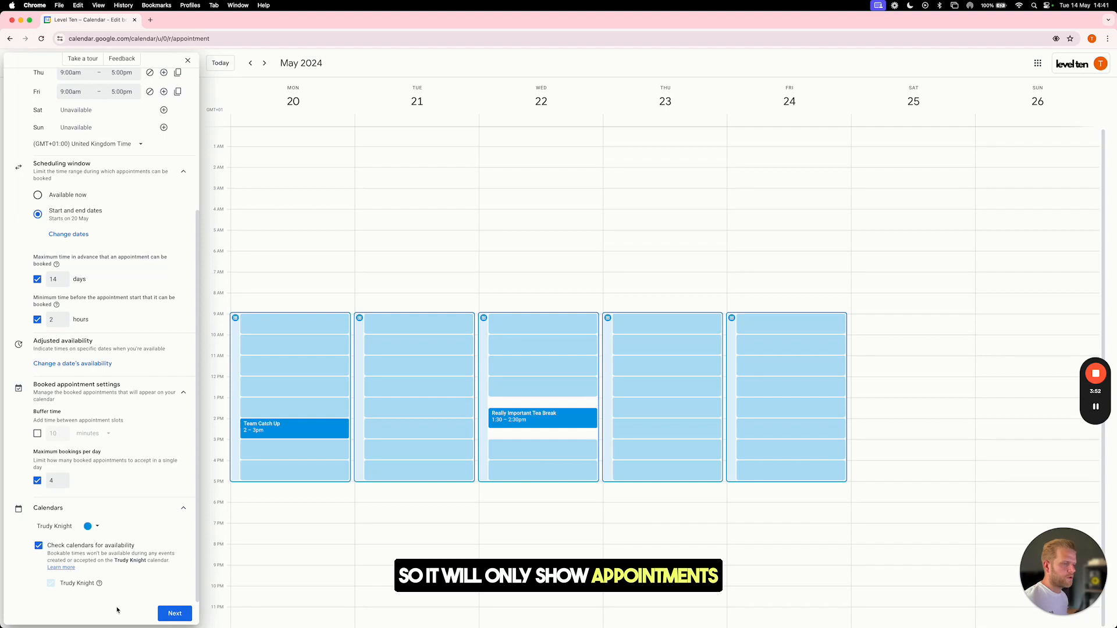
# Continue to the booking page details and set the meeting location to Google Meet video conferencing
pyautogui.click(175, 613)
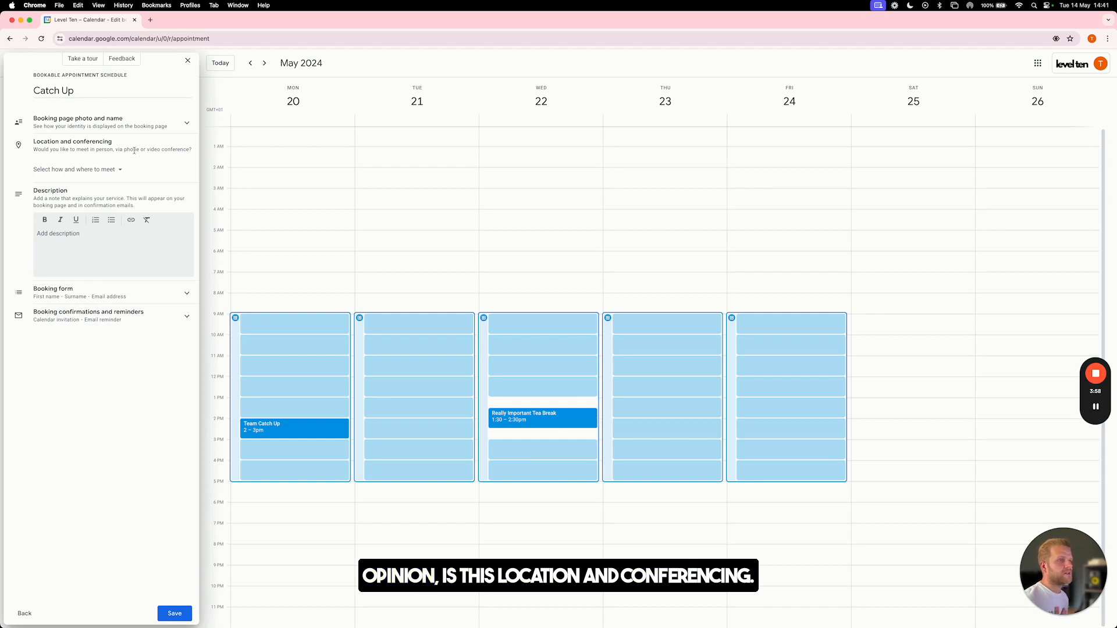
pyautogui.click(71, 170)
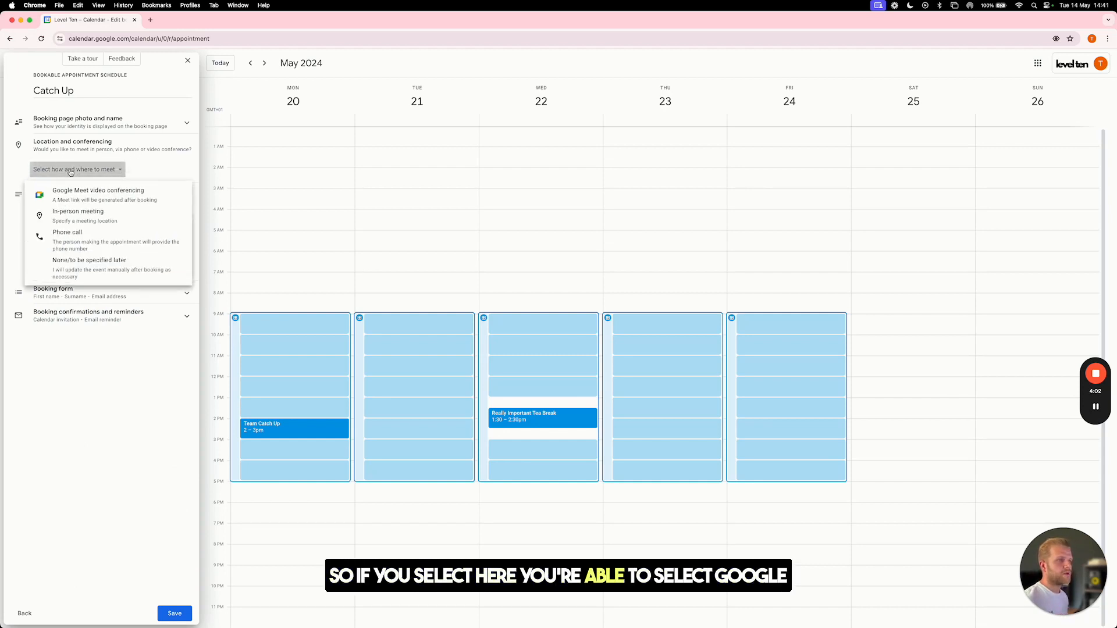
pyautogui.click(158, 199)
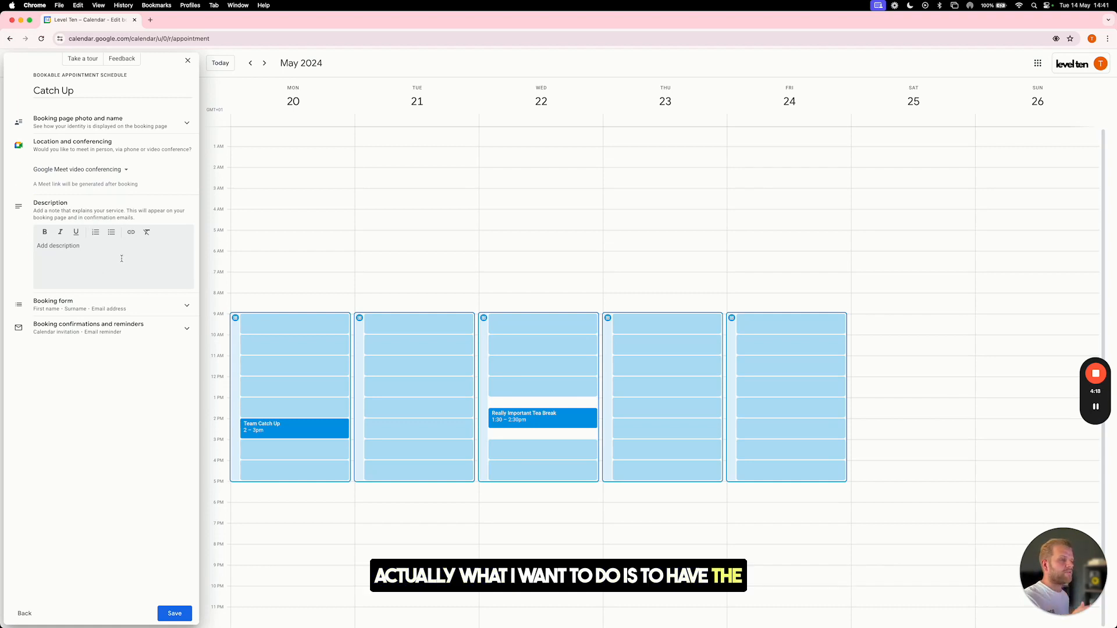
# Add a required custom item named "Description" to the booking form
pyautogui.click(143, 304)
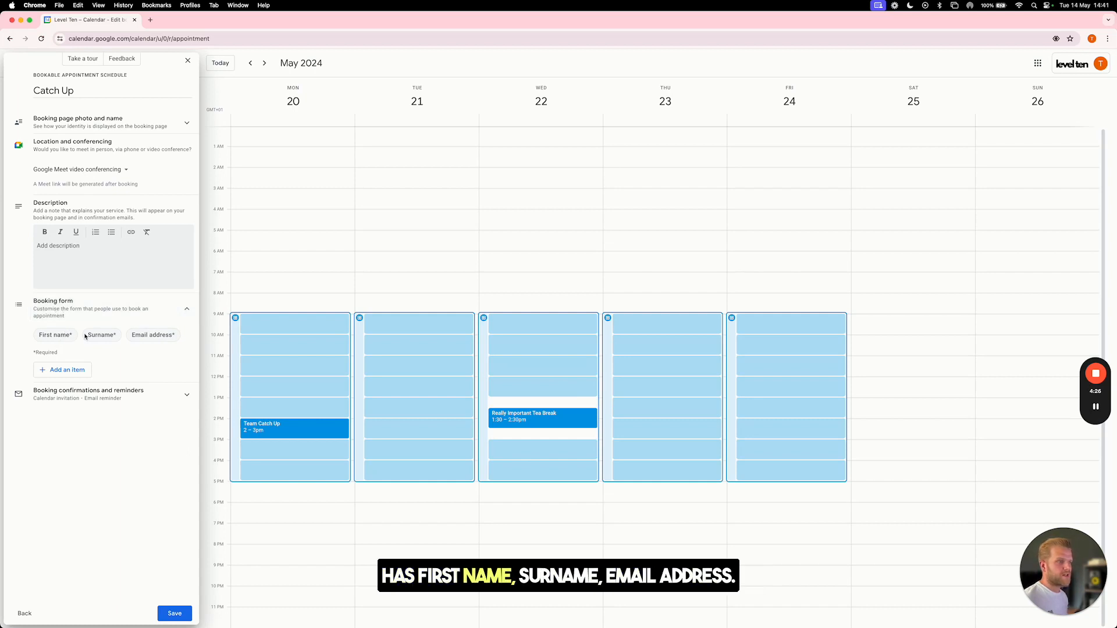
pyautogui.click(79, 375)
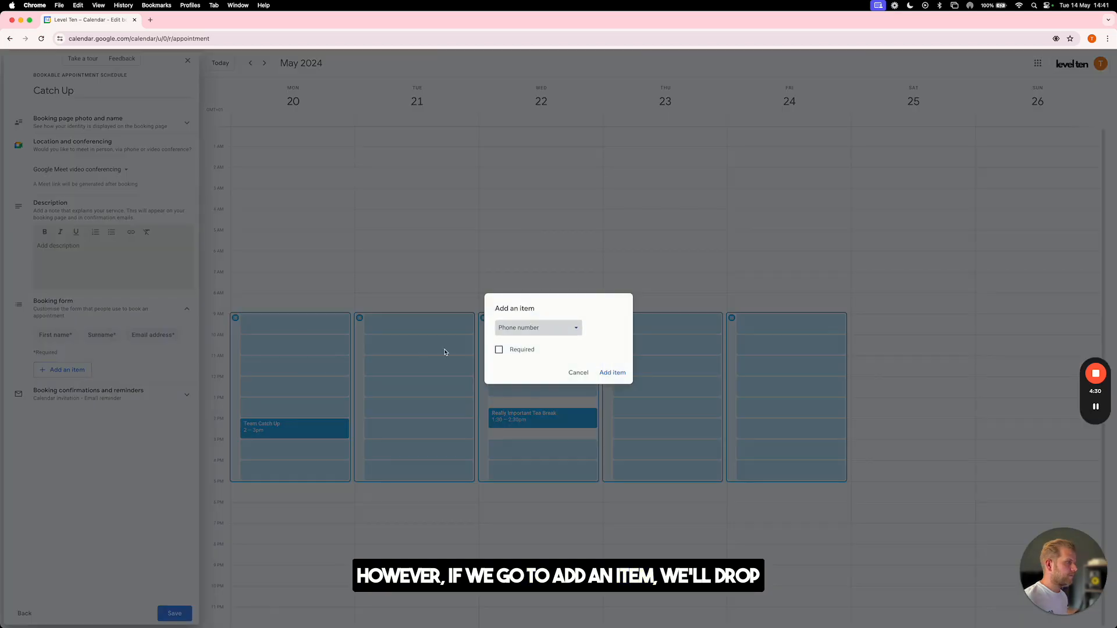
pyautogui.click(565, 328)
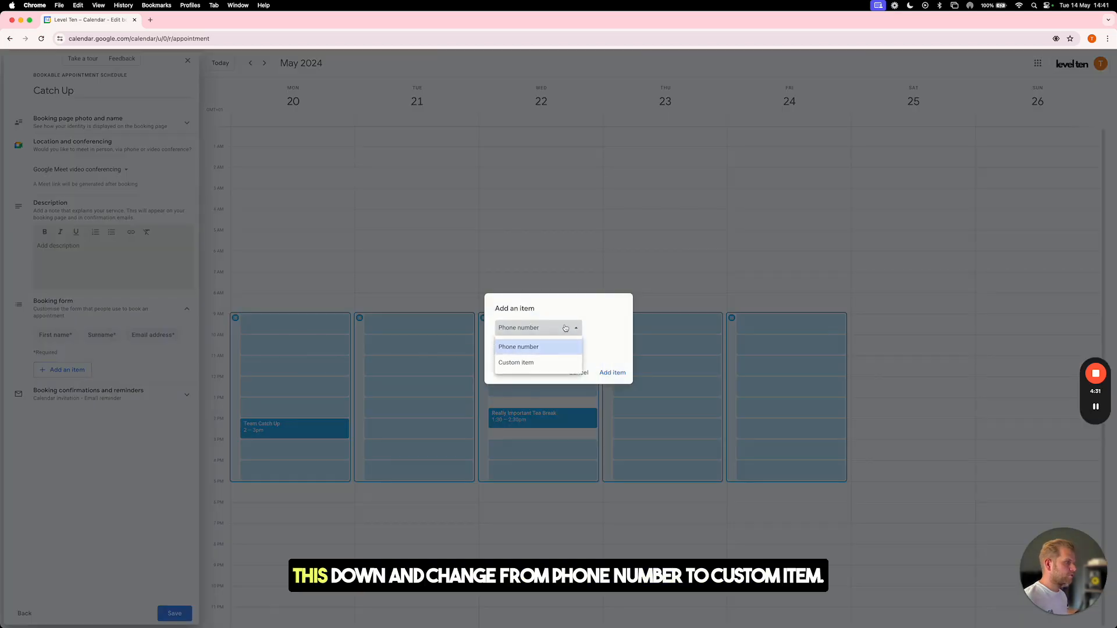
pyautogui.click(527, 363)
pyautogui.write('De')
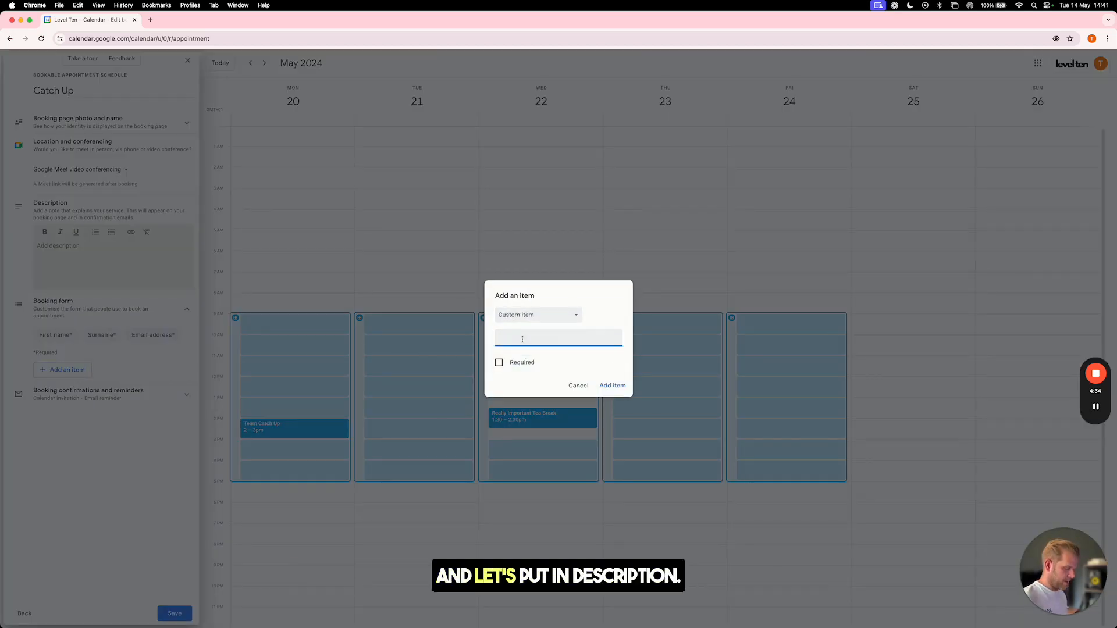
pyautogui.write('scriptio')
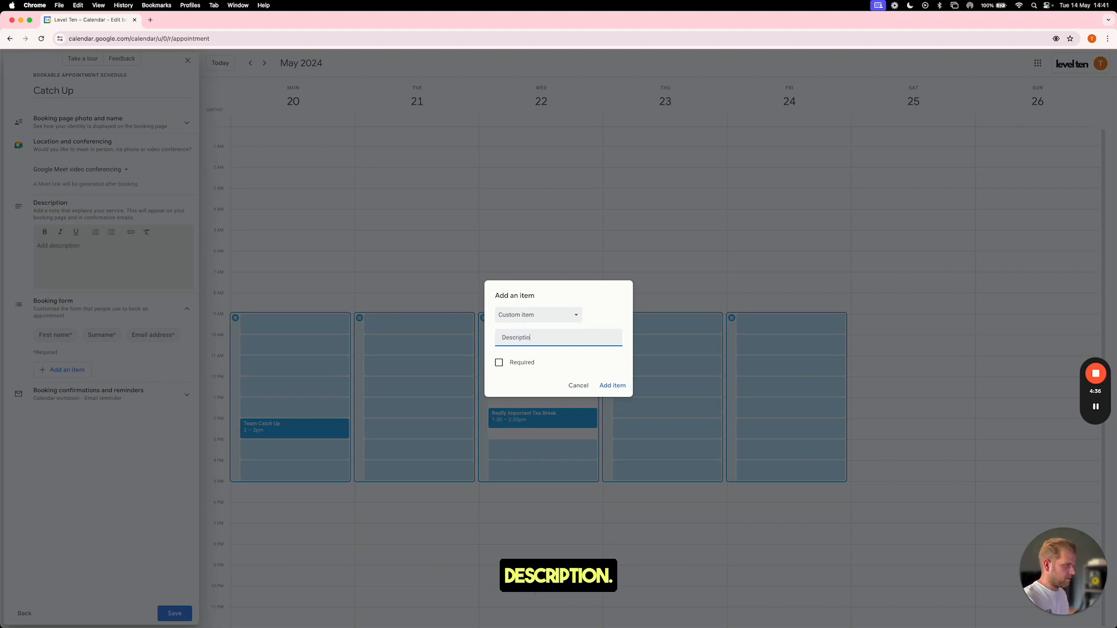
pyautogui.write('n')
pyautogui.click(499, 363)
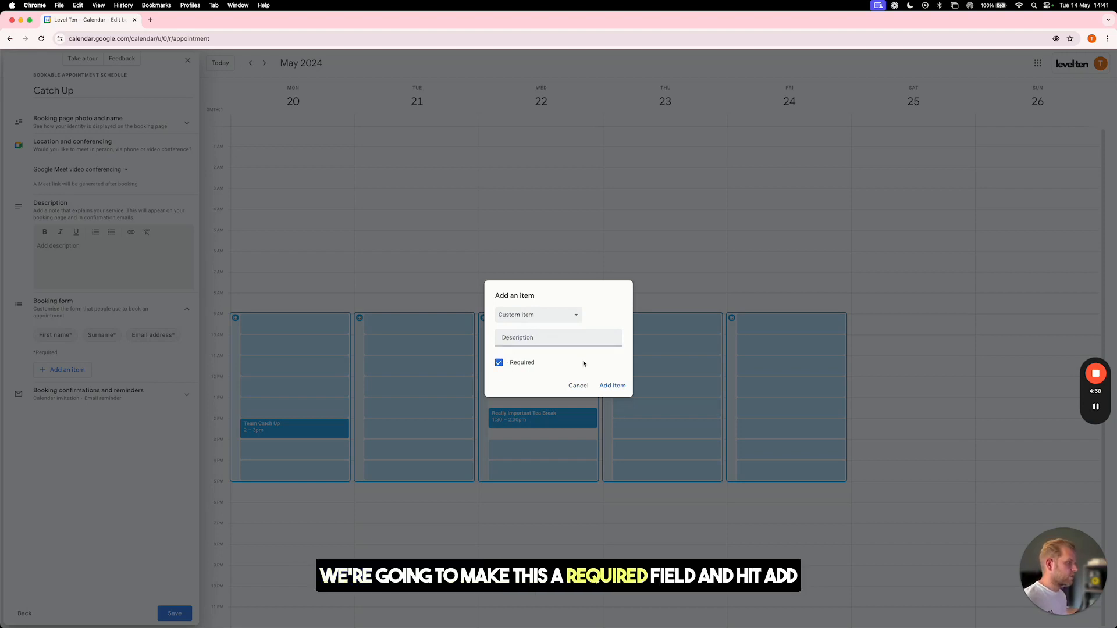
pyautogui.click(608, 385)
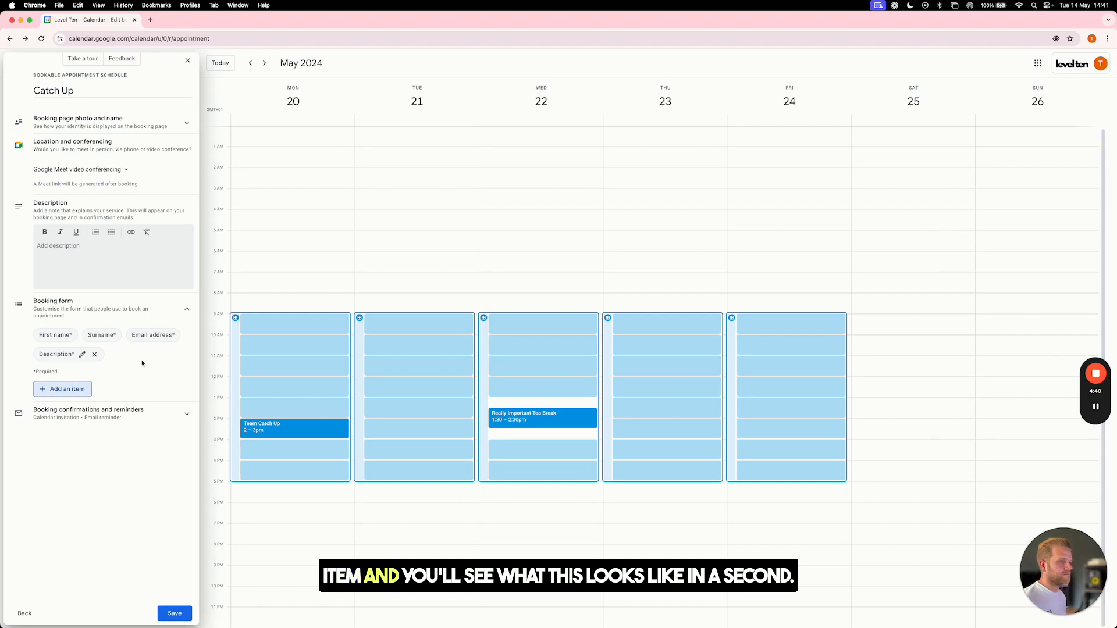
# Save the appointment schedule after reviewing its booking confirmations and reminders, and open its booking page
pyautogui.click(163, 414)
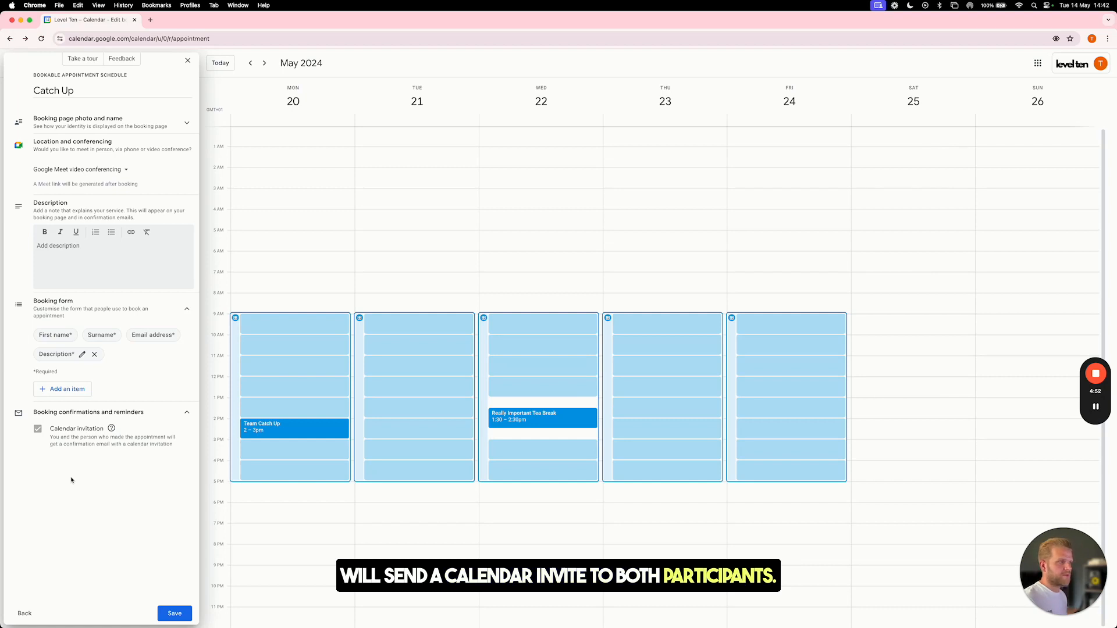
pyautogui.click(174, 613)
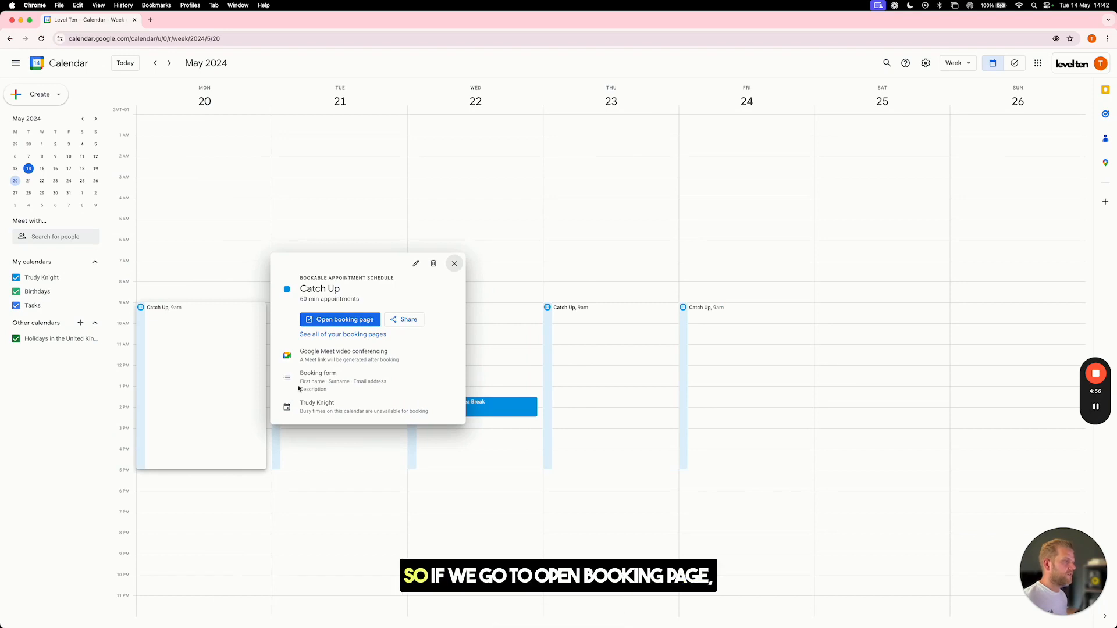
pyautogui.click(319, 320)
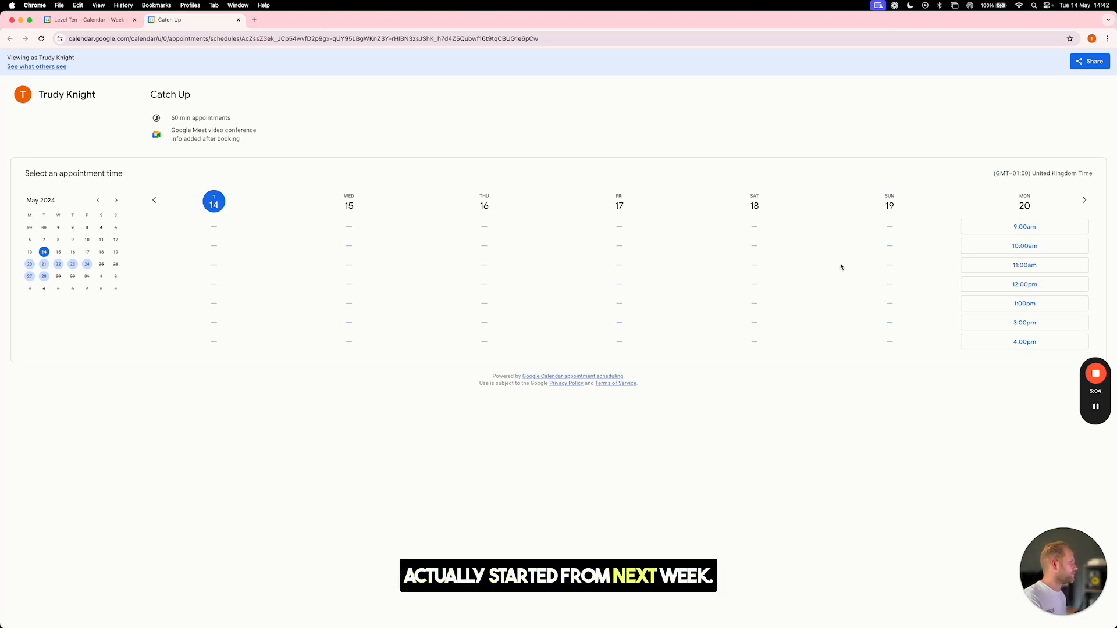
# Book the 9:00am appointment on Tuesday 21 May with the description "Talking about that project." and dismiss the confirmation
pyautogui.click(1084, 200)
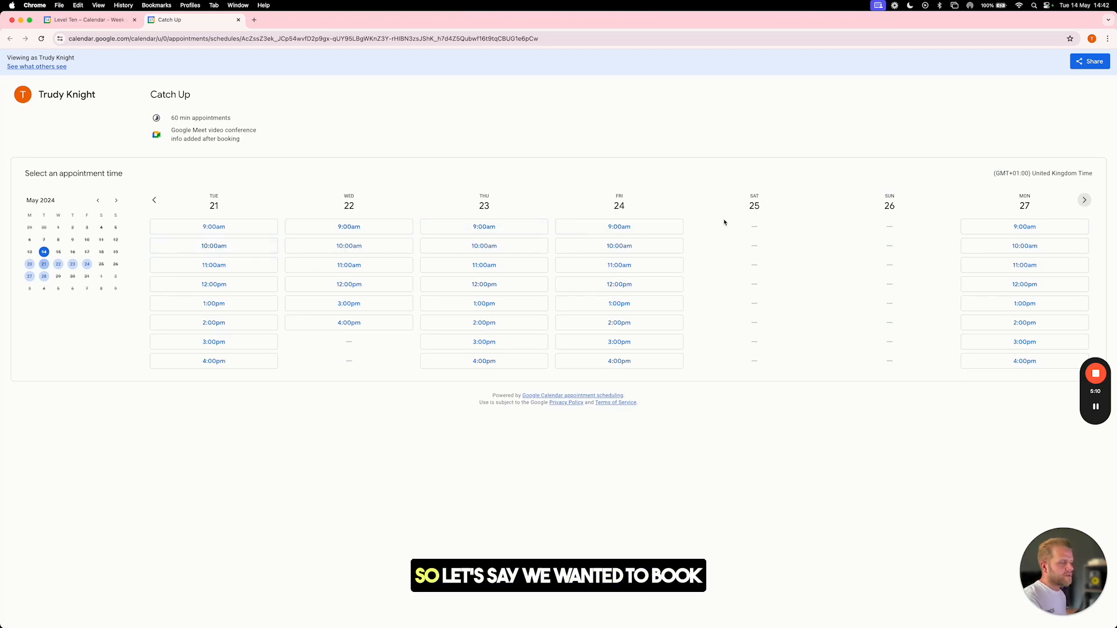
pyautogui.click(239, 232)
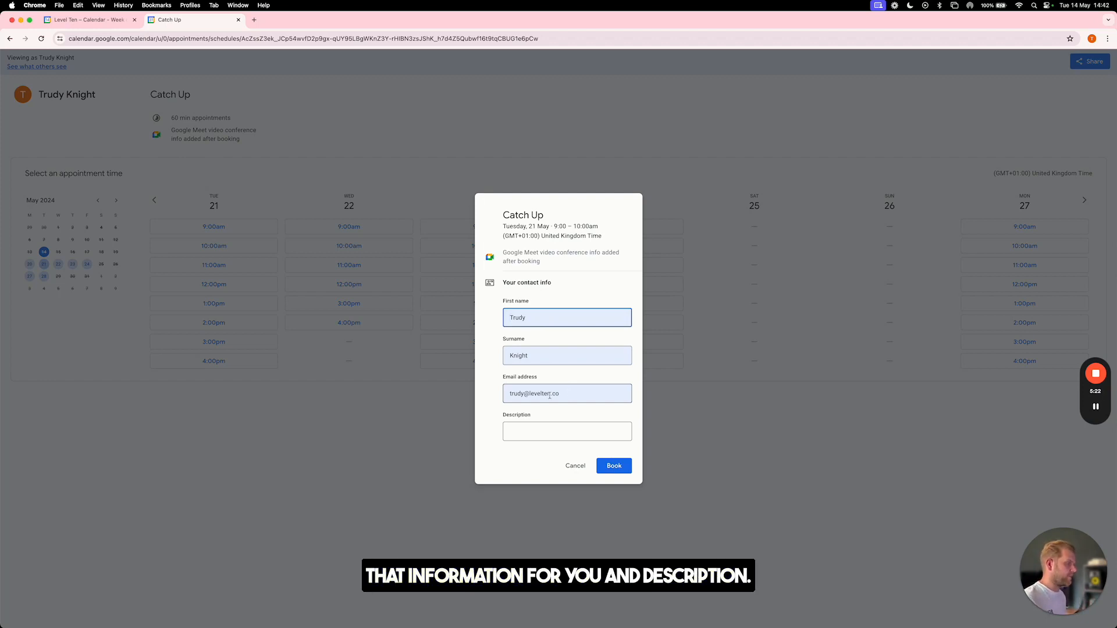
pyautogui.click(530, 432)
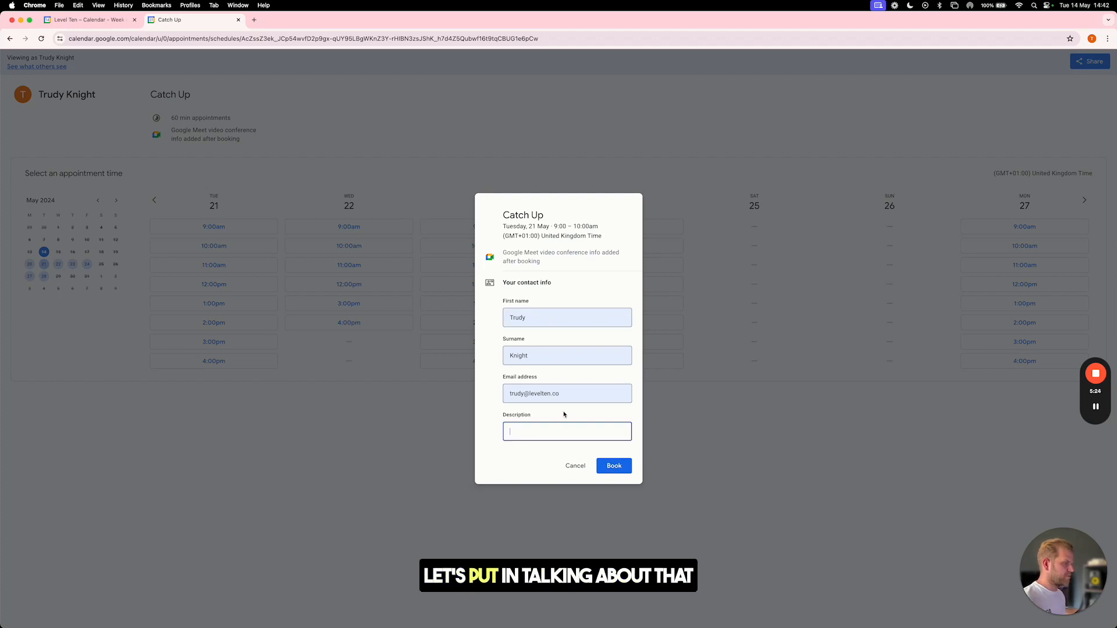
pyautogui.write('Talking about')
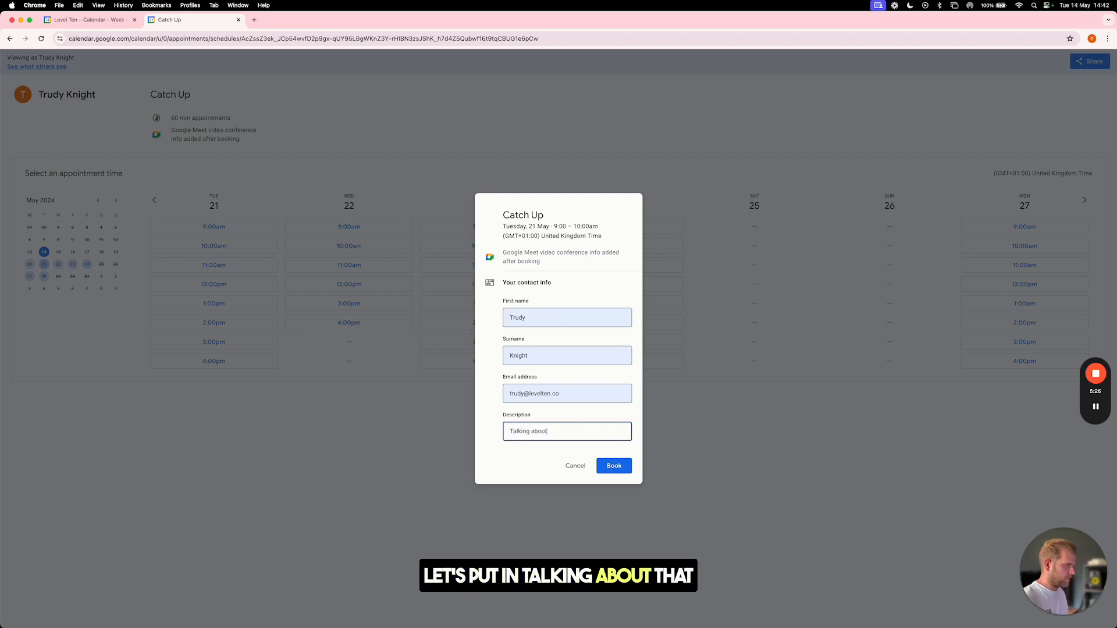
pyautogui.write(' that project.')
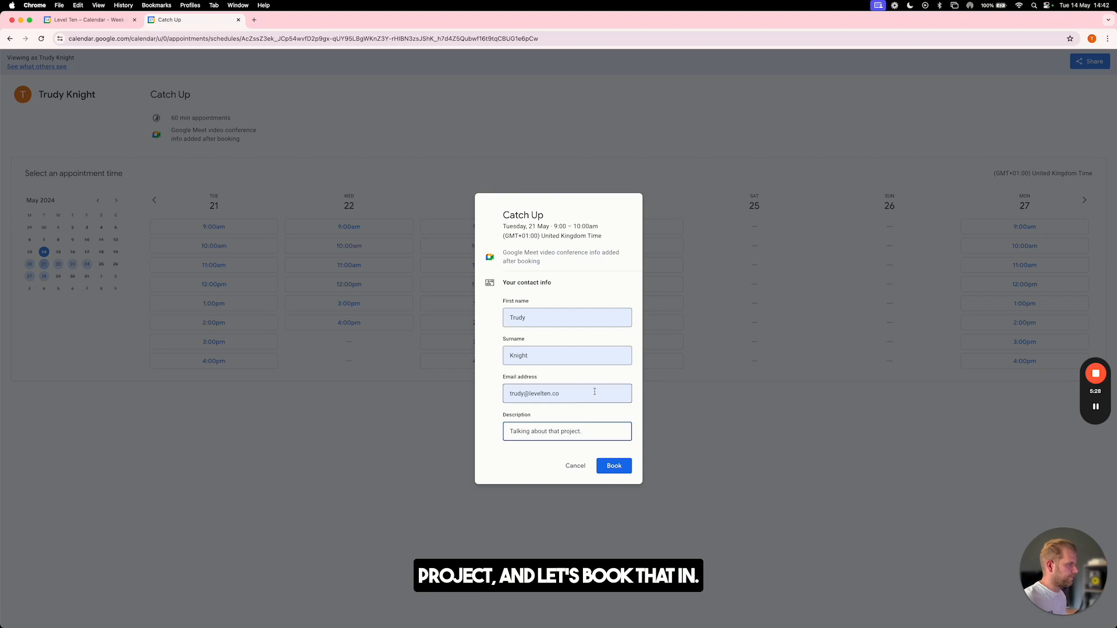
pyautogui.click(622, 464)
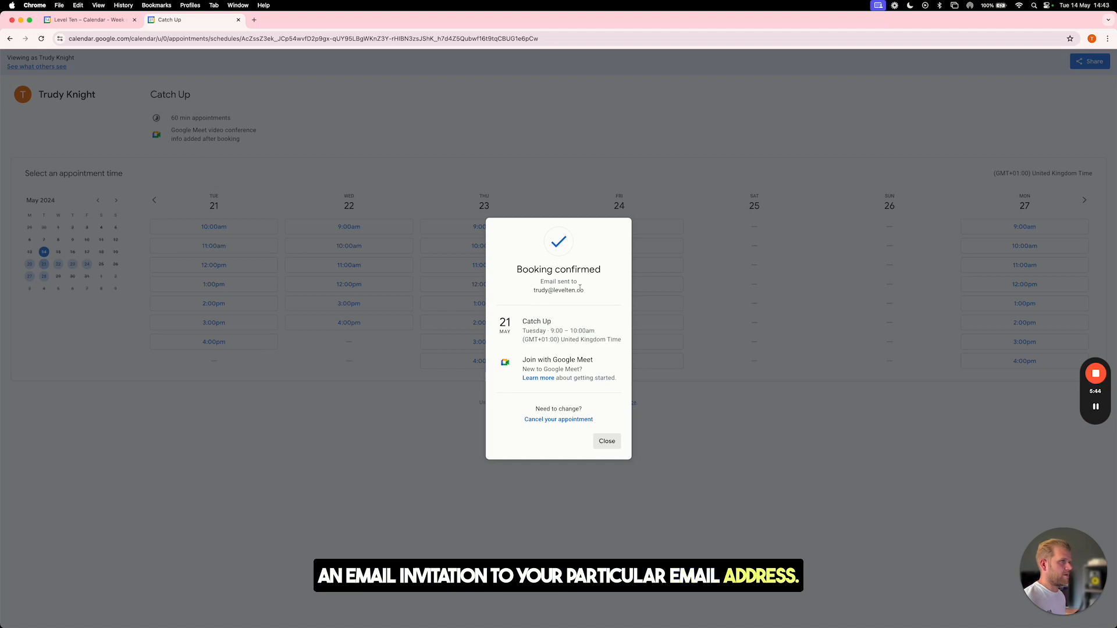
pyautogui.click(607, 442)
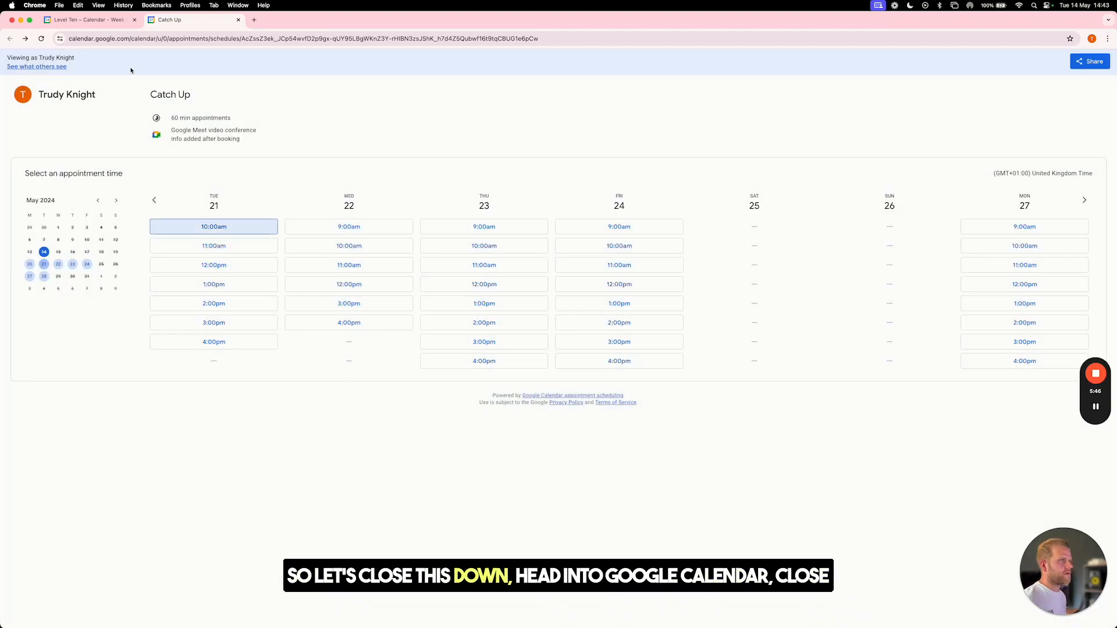
# Return to the calendar and examine the booked Catch Up appointment on Tuesday 21 May, including its description and Google Meet details
pyautogui.click(89, 20)
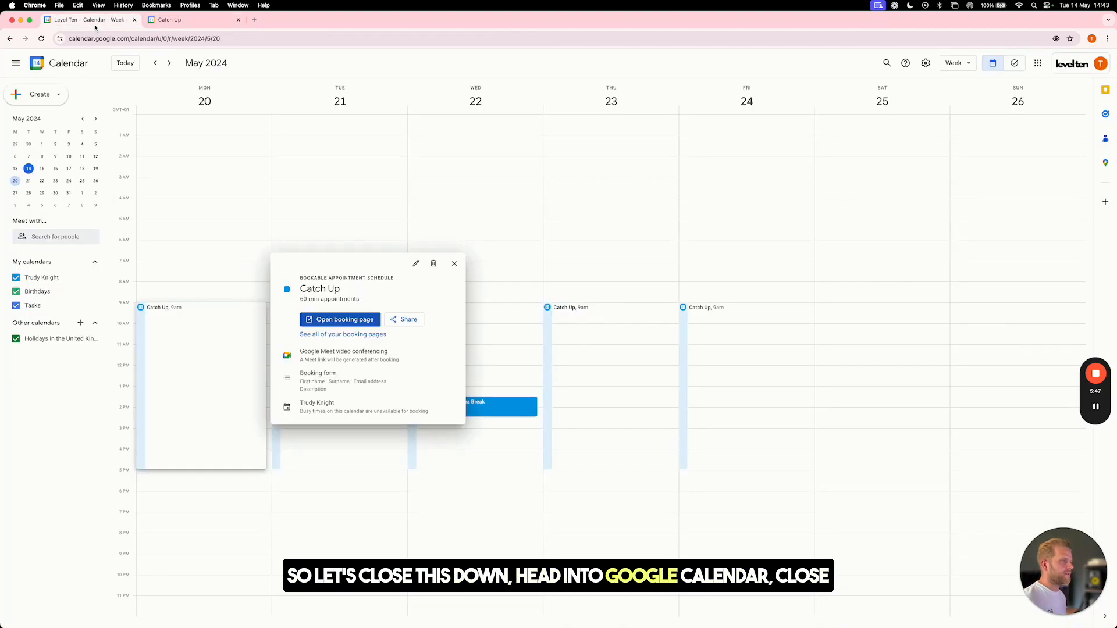
pyautogui.click(453, 264)
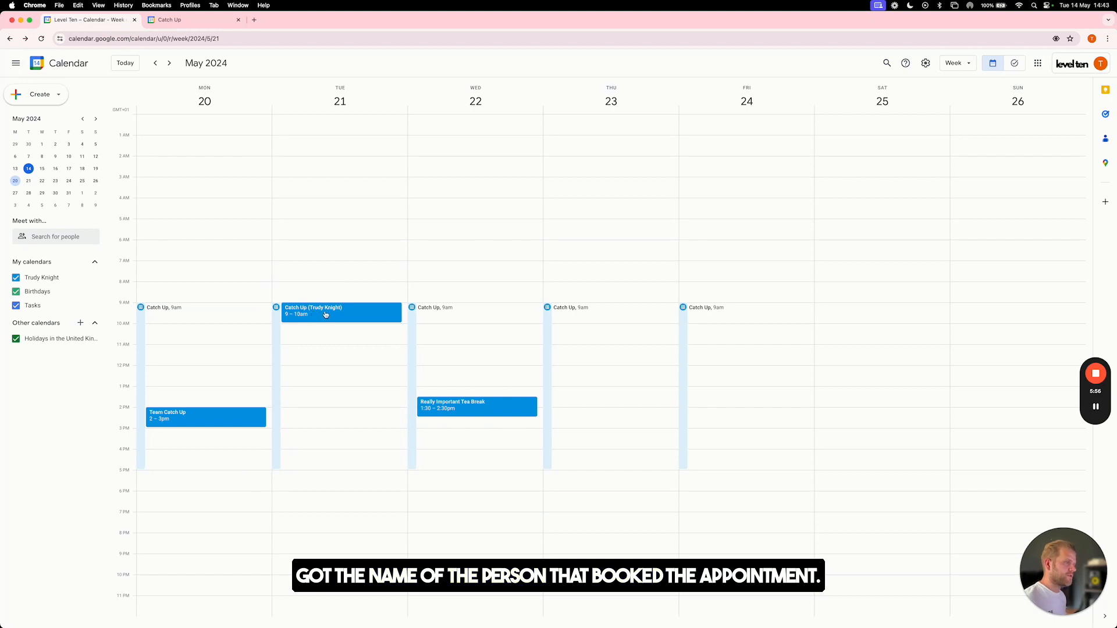
pyautogui.click(360, 315)
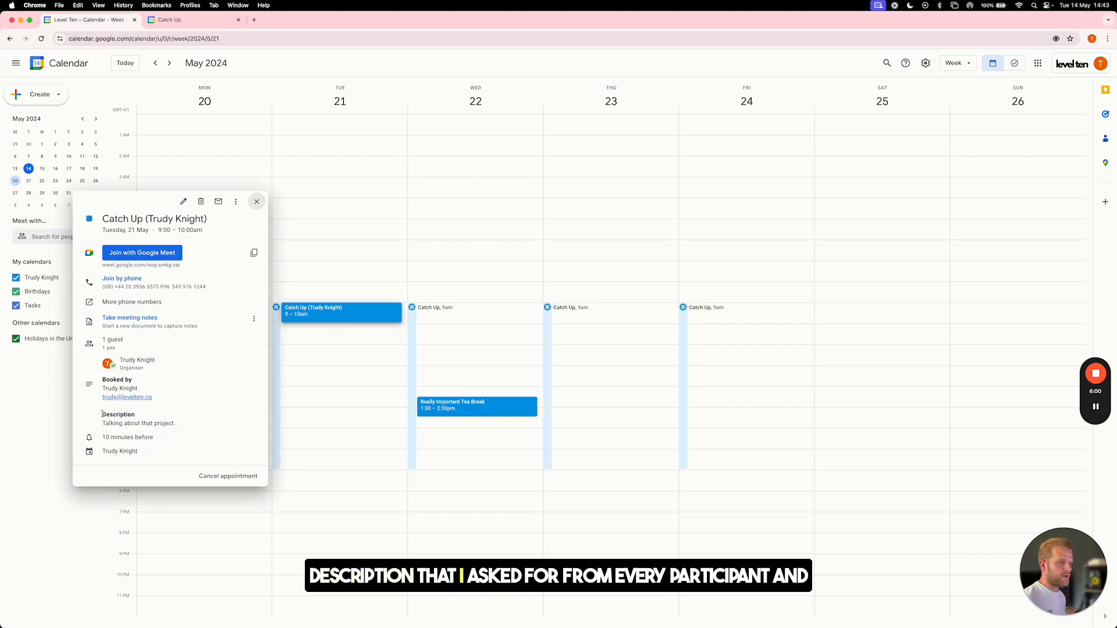
pyautogui.moveTo(101, 414); pyautogui.dragTo(179, 424)
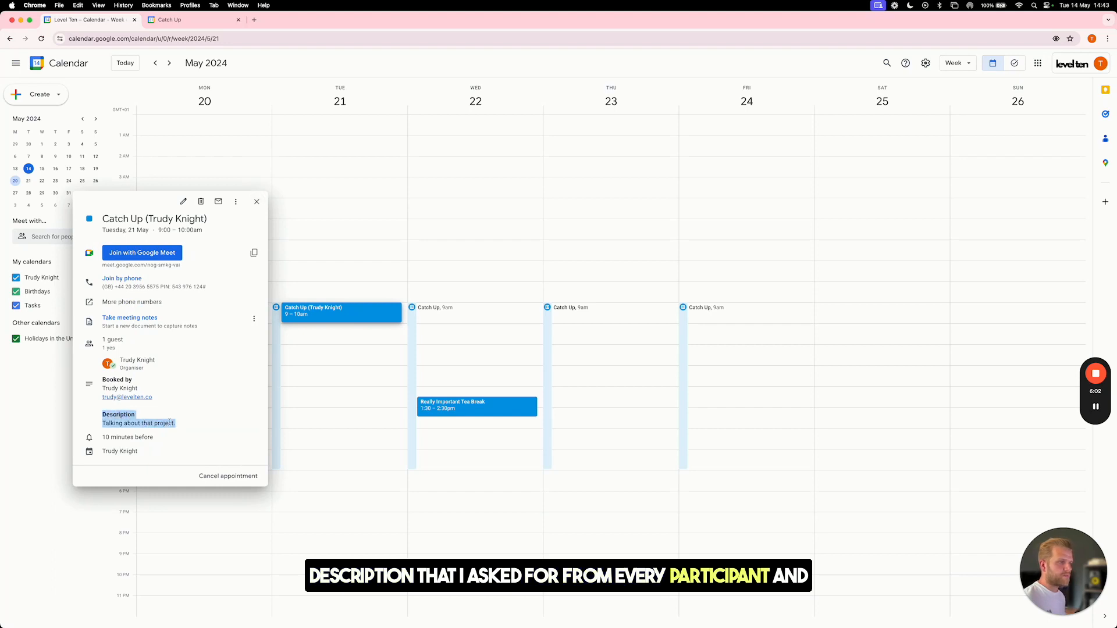
pyautogui.click(170, 423)
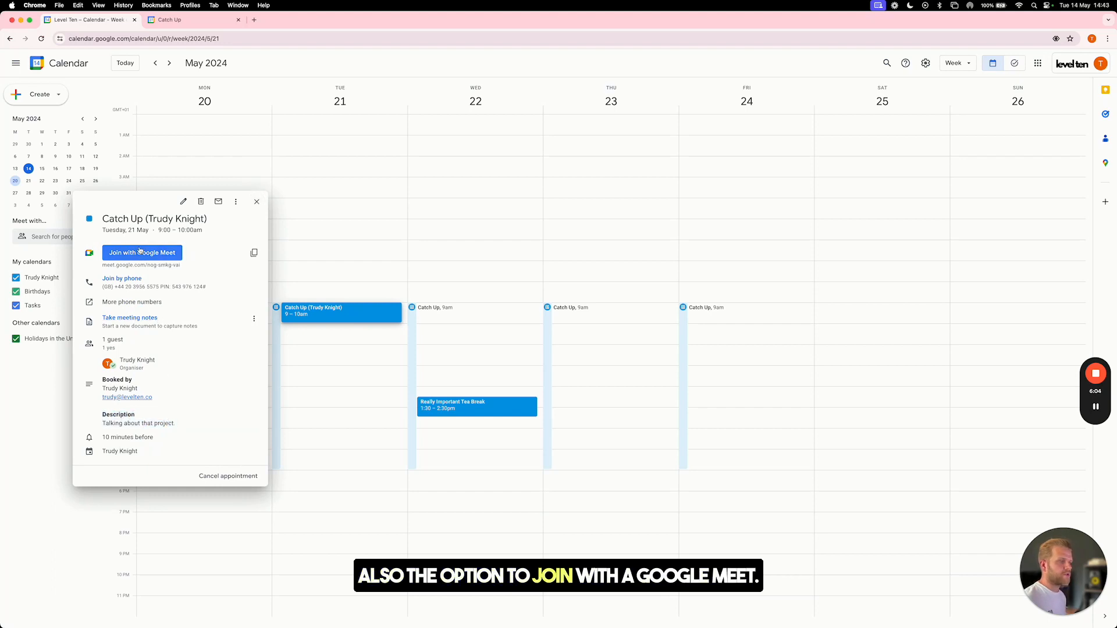